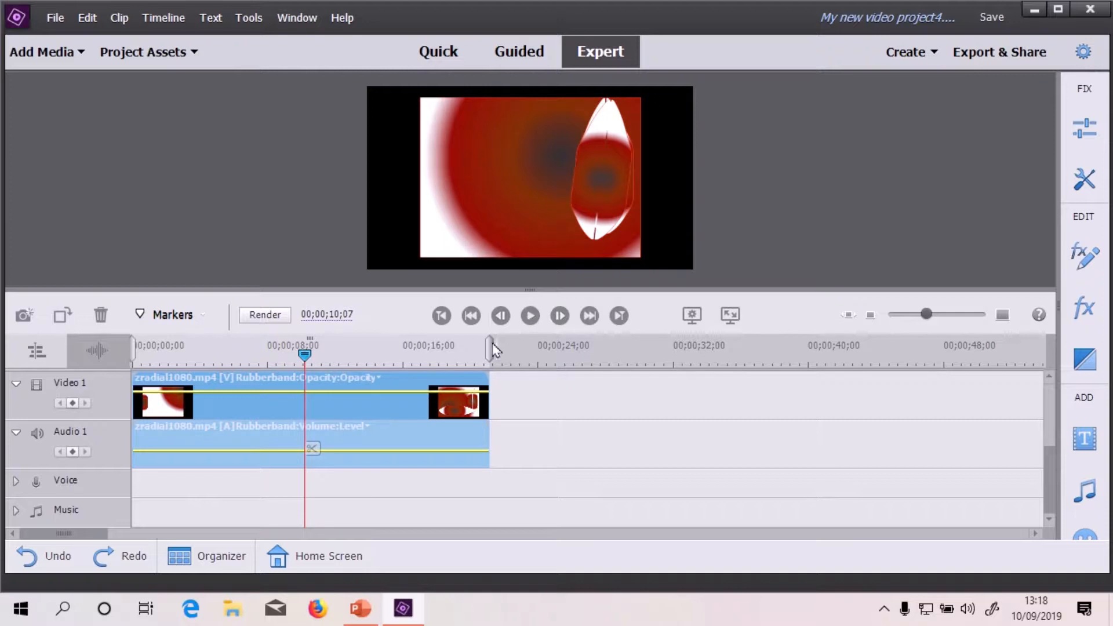
Trim the zradial1080.mp4 clip by splitting it at 00;00;09;22 and deleting the second part, and play the remainder from the start
left_click_drag(305, 352, 296, 353)
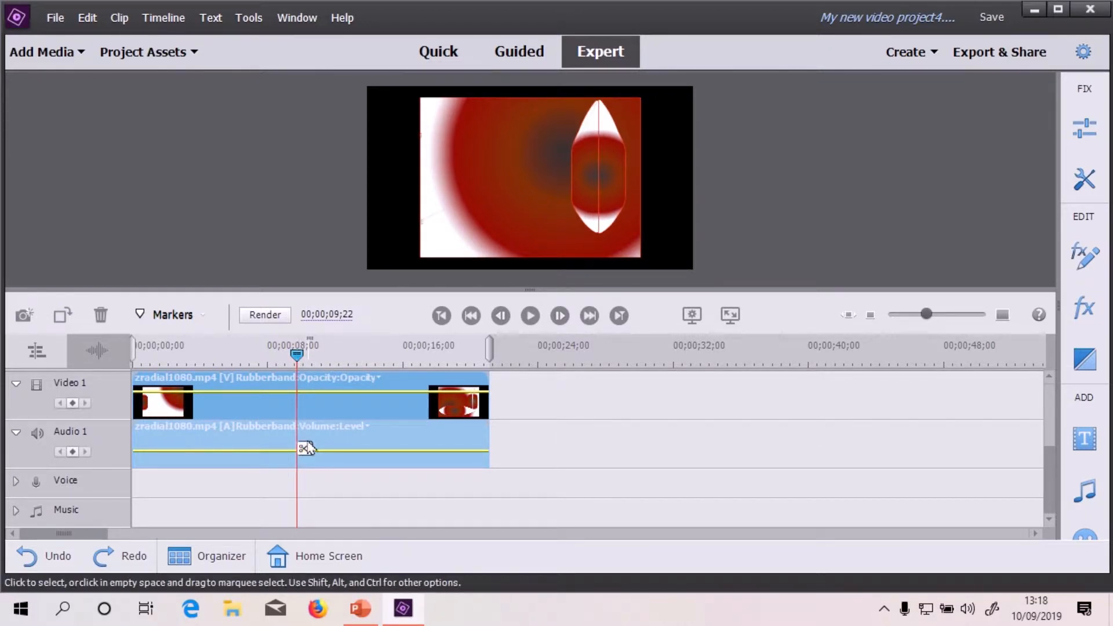
left_click(304, 450)
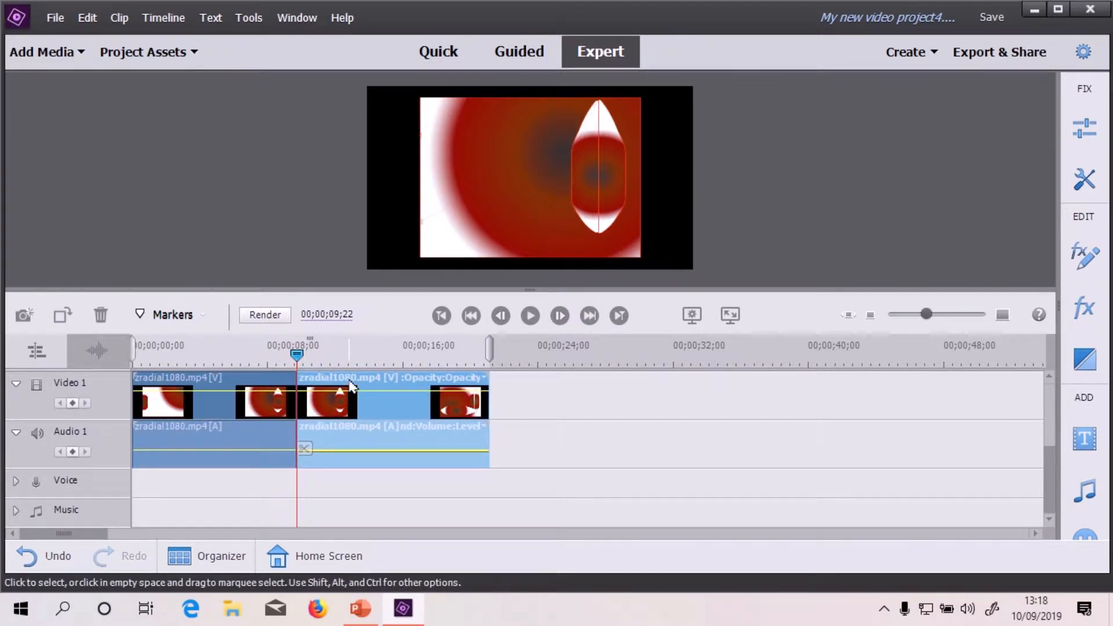
right_click(351, 386)
left_click(467, 250)
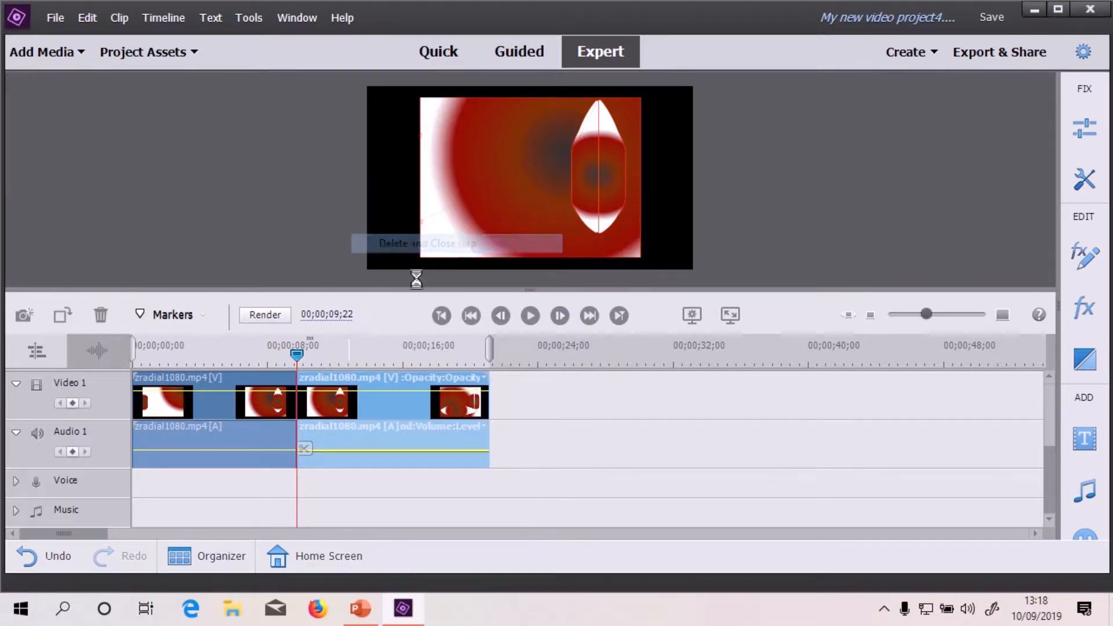
left_click_drag(296, 354, 128, 357)
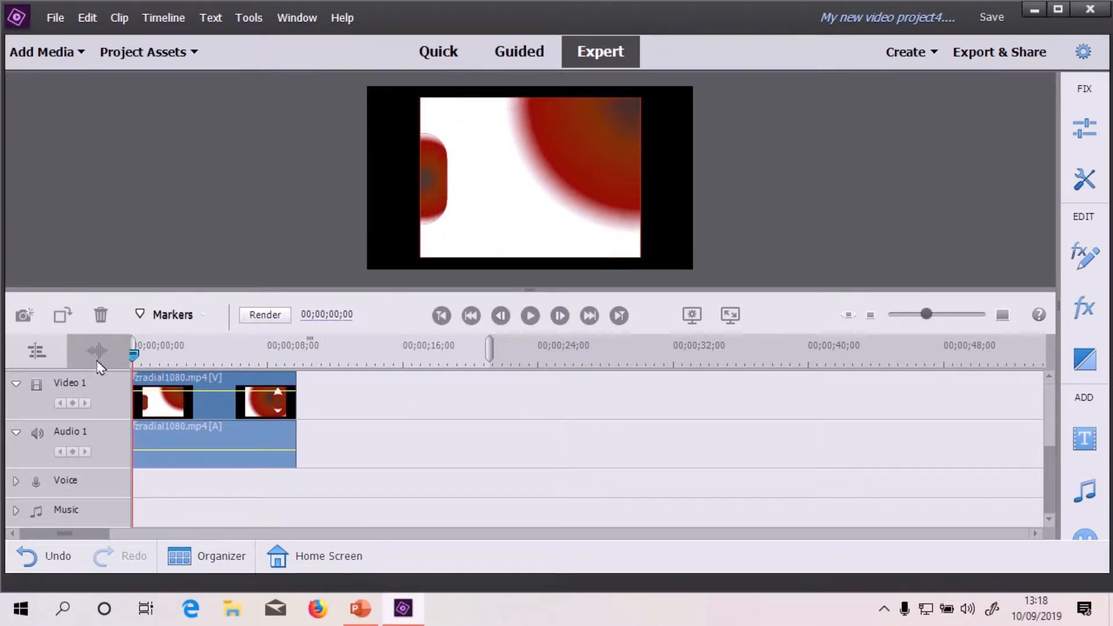
left_click(532, 316)
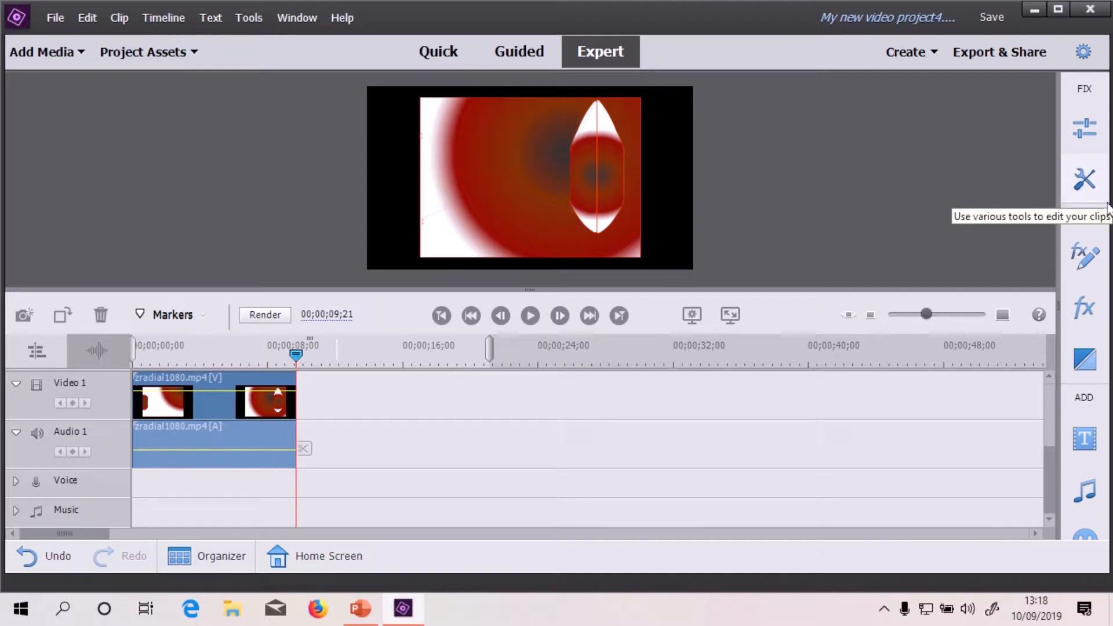
Open the Pan & Zoom tool for the trimmed zradial1080.mp4 clip on Video 1
left_click(1102, 203)
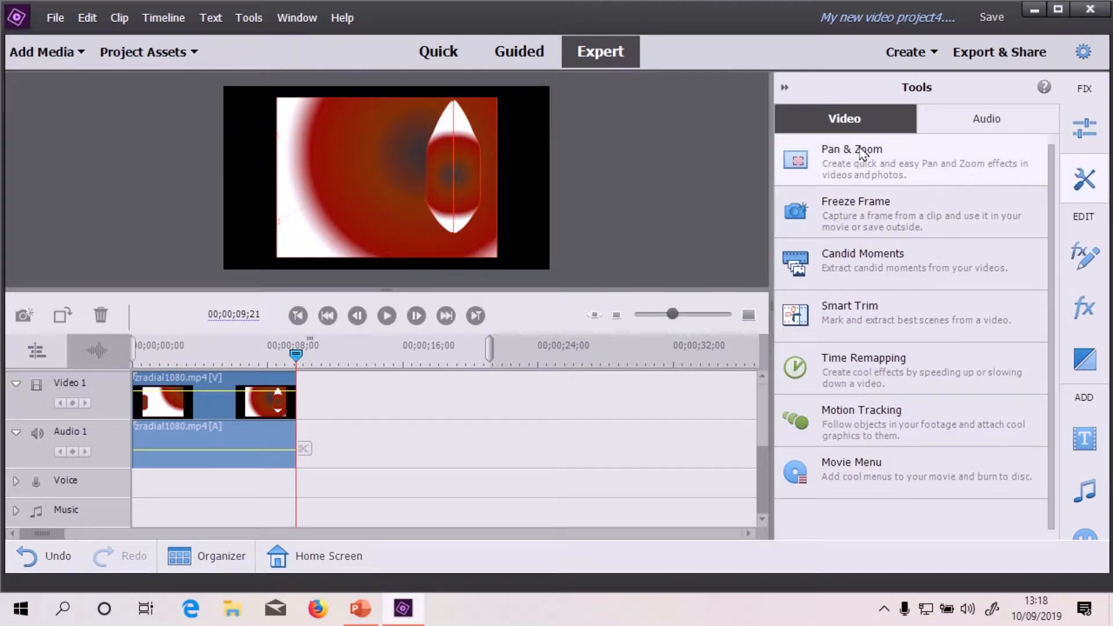
left_click(863, 154)
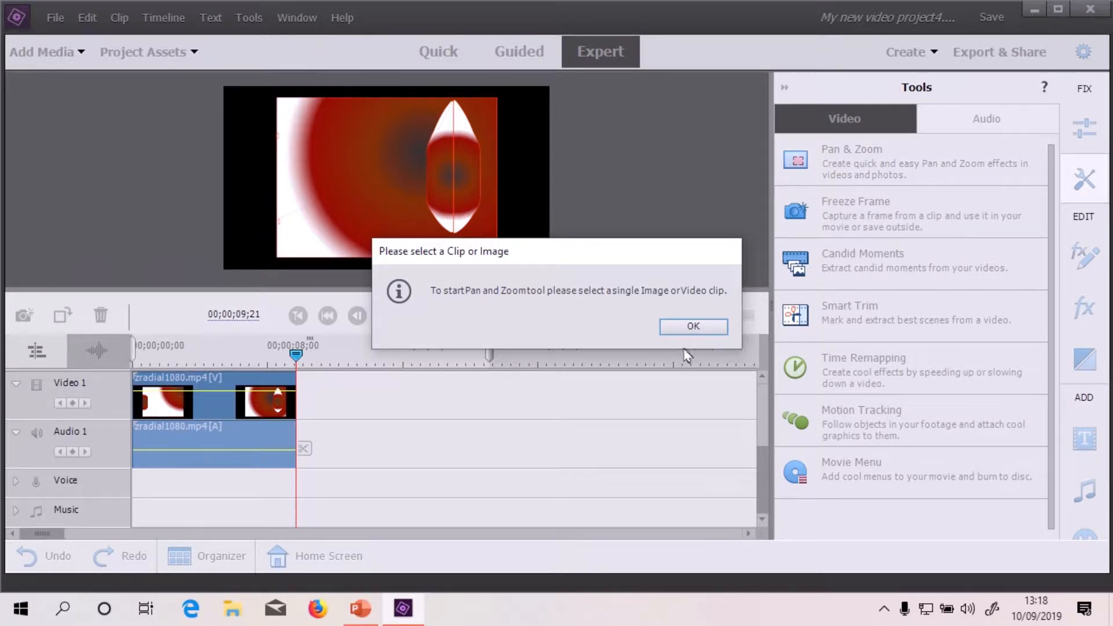
left_click(694, 328)
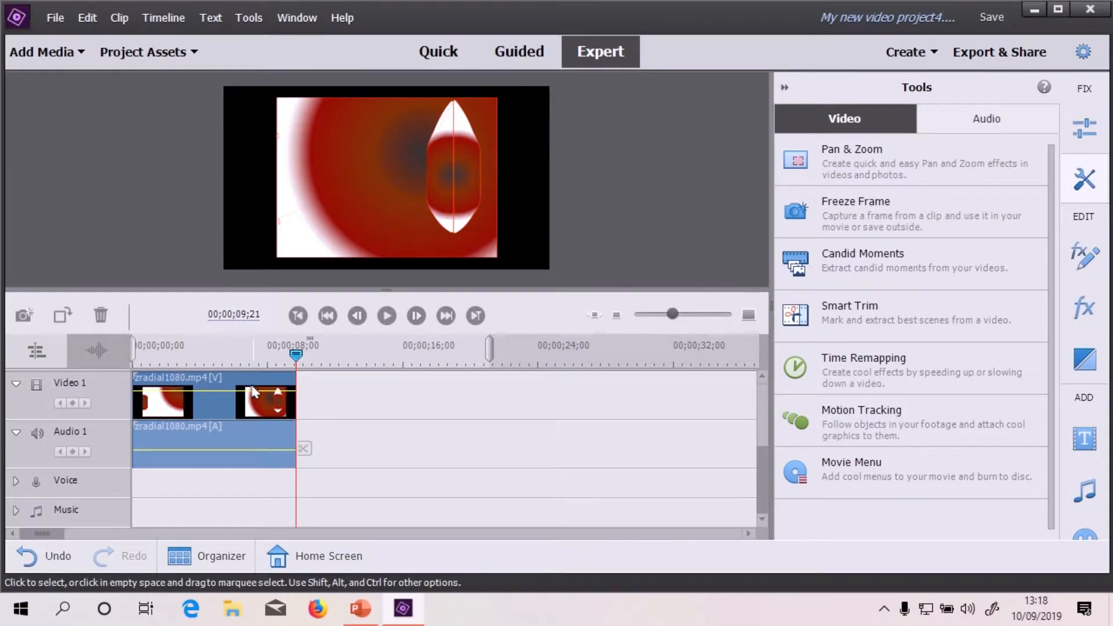
left_click(248, 384)
left_click(876, 156)
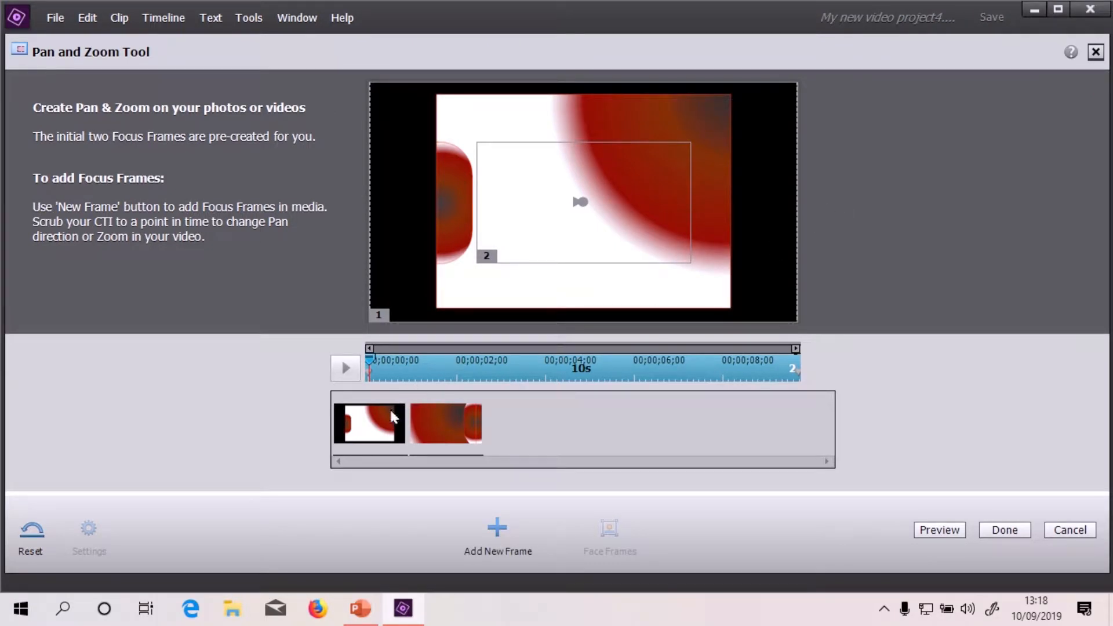
Preview the default pan and zoom and examine its two pre-created focus frames
left_click(939, 533)
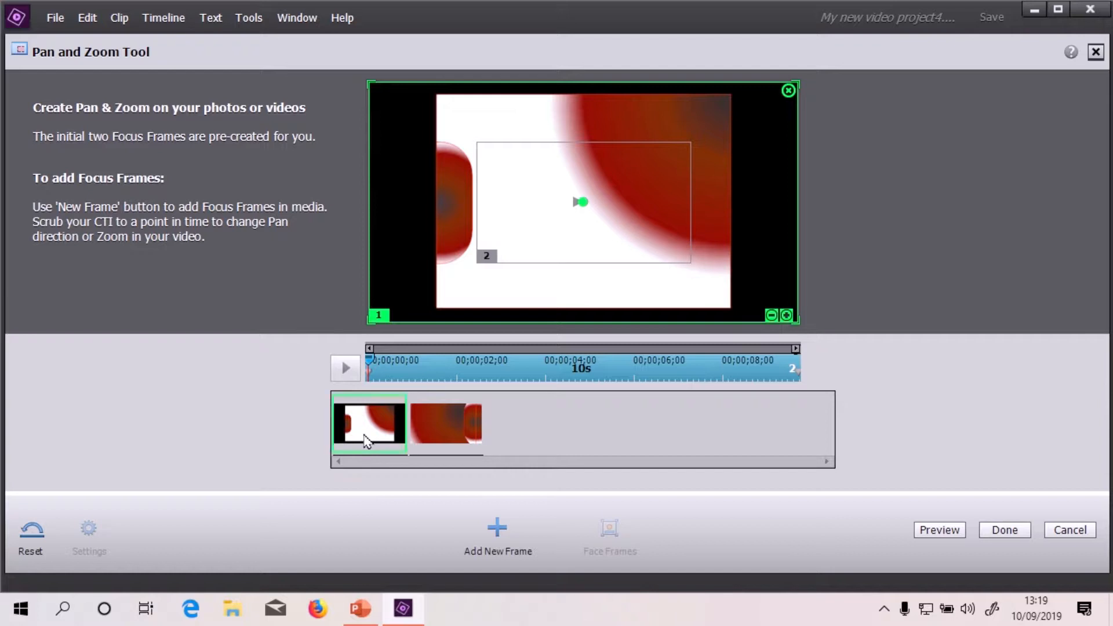
left_click(587, 207)
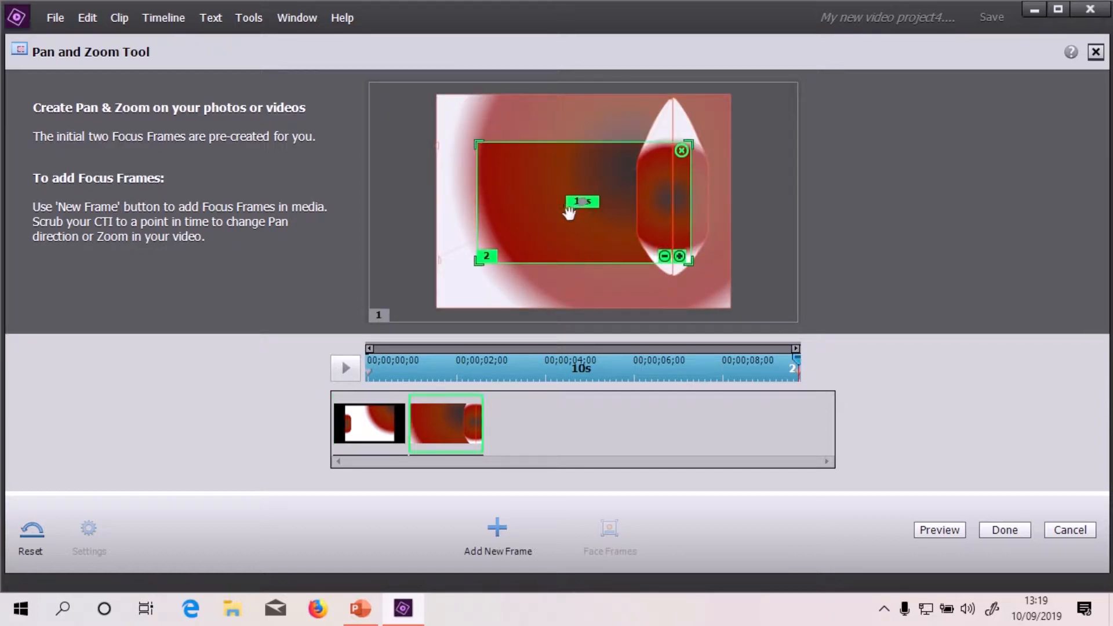
left_click(369, 444)
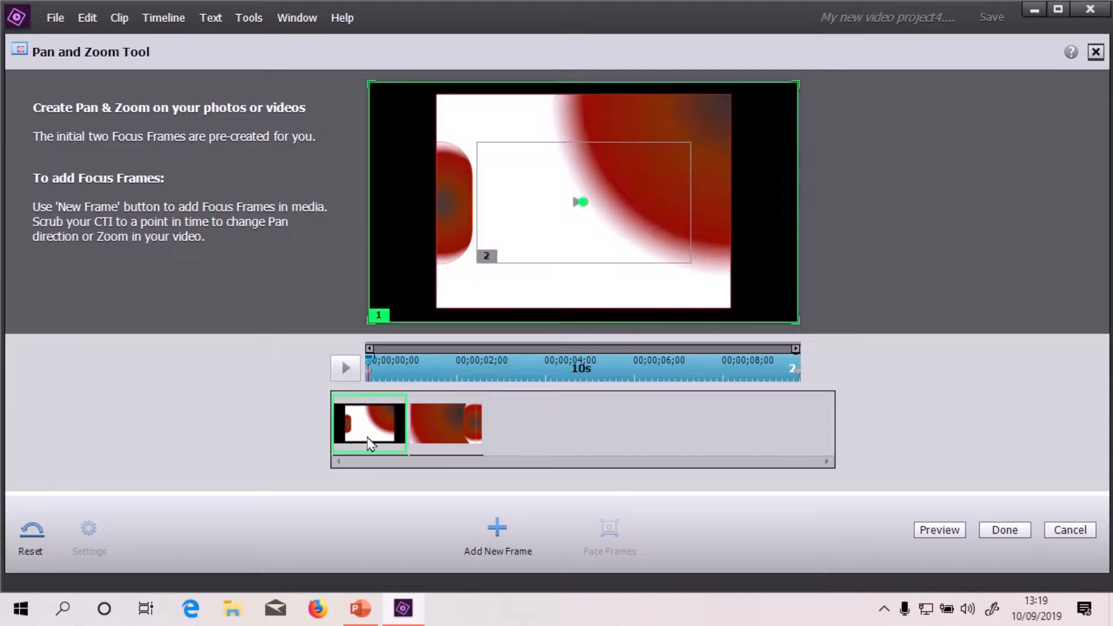
Move focus frame 2 horizontally to the far right edge of the video area and preview the pan from frame 1
left_click(583, 204)
left_click_drag(583, 207, 715, 208)
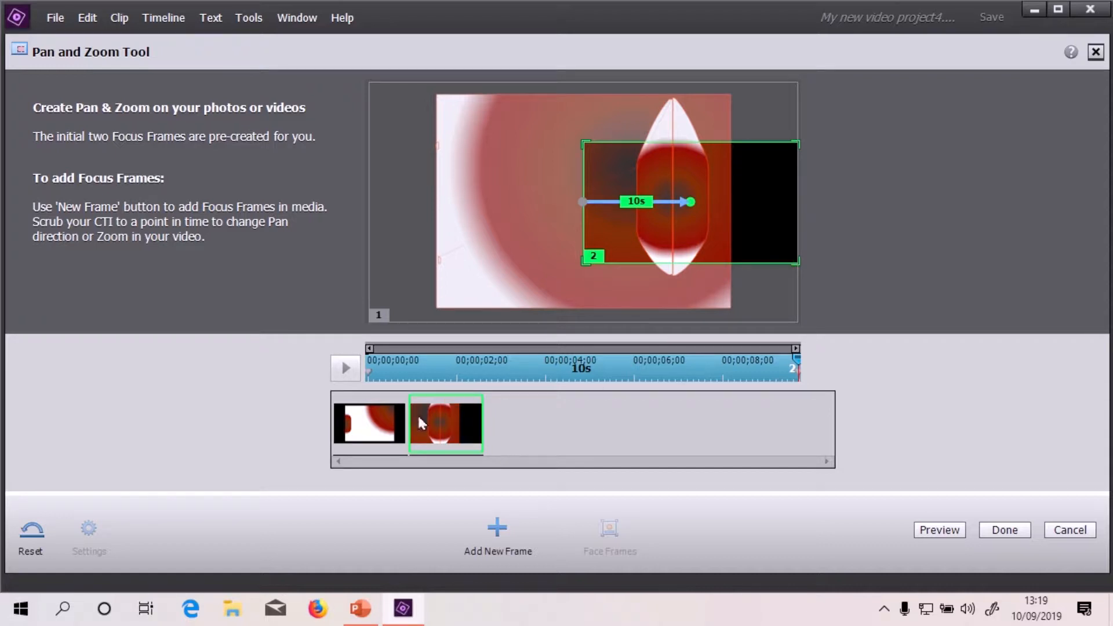
left_click(353, 429)
left_click(936, 533)
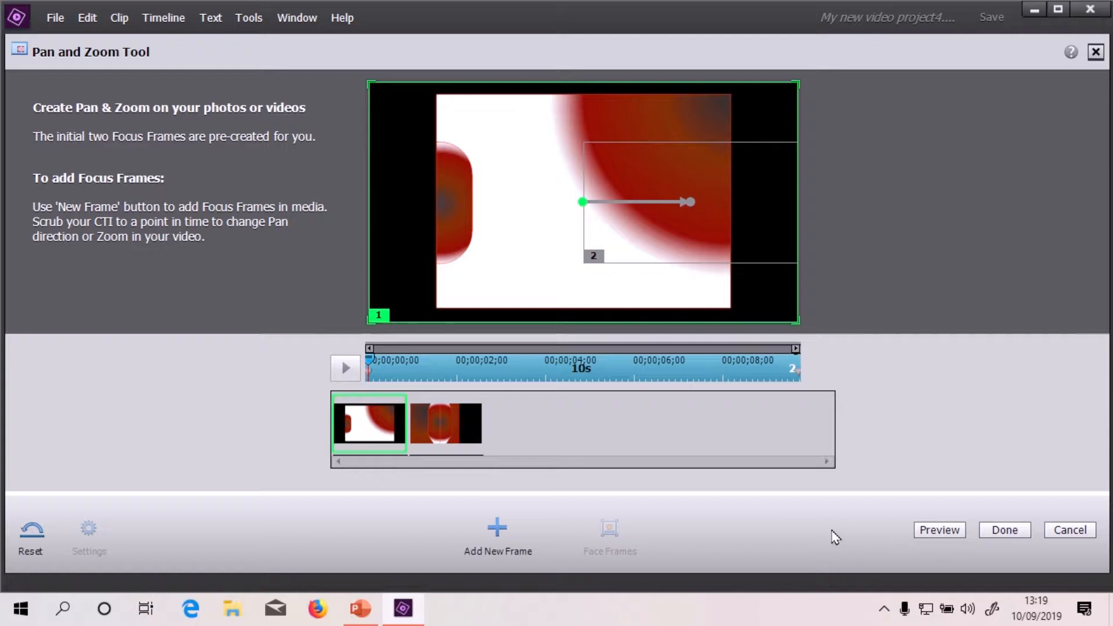
left_click(925, 530)
mouse_move(759, 253)
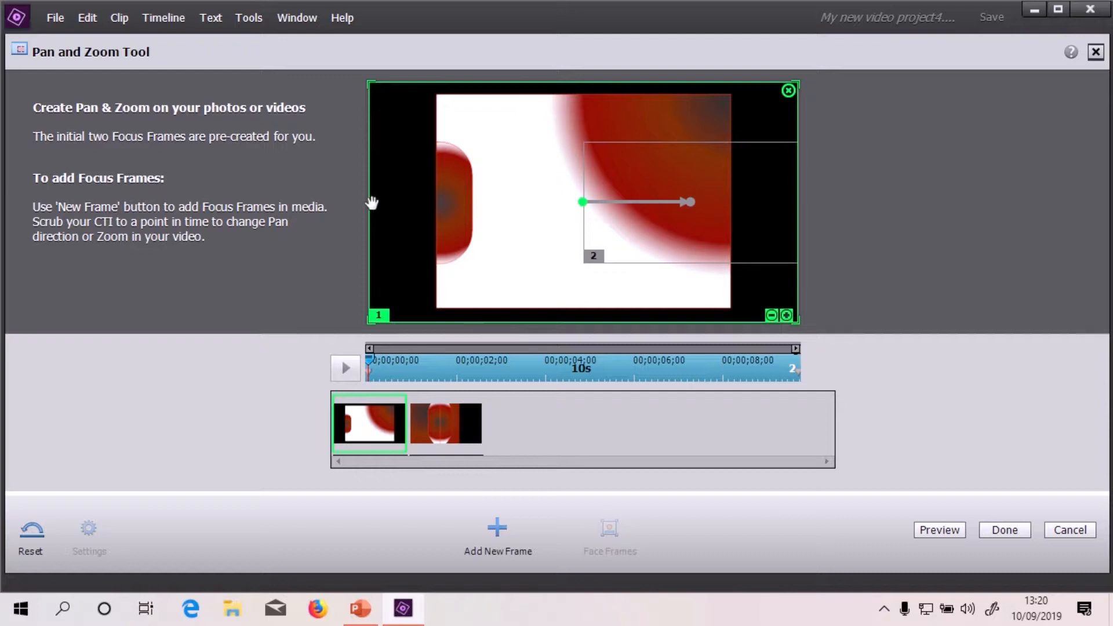
Shrink and reposition focus frame 1 so it spans the picture's full width without the black side borders
left_click_drag(364, 325, 483, 259)
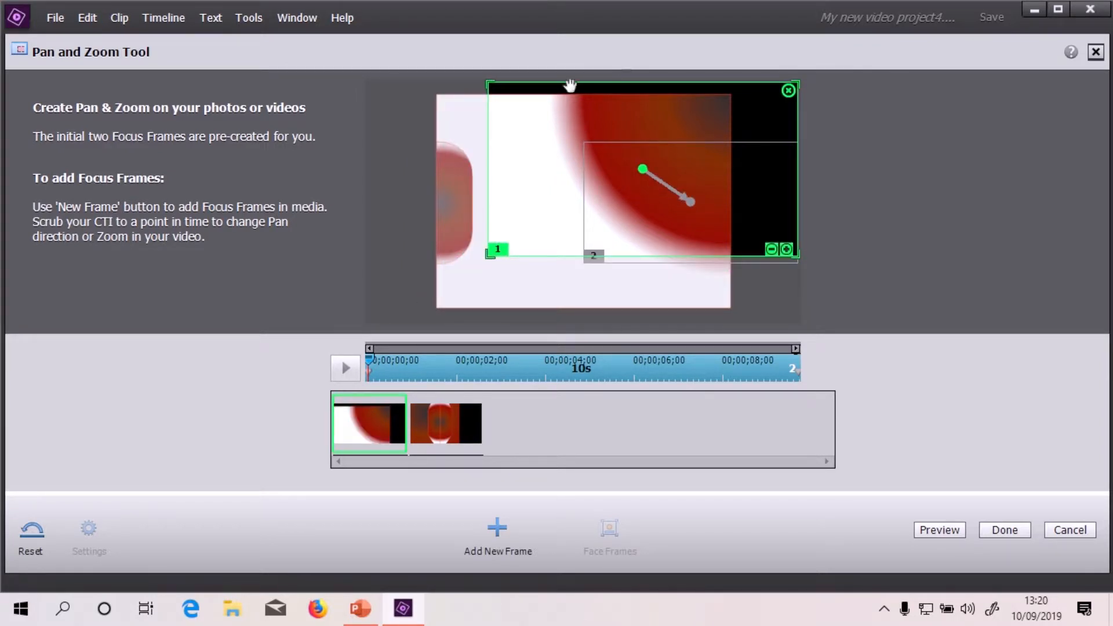
left_click_drag(527, 125, 475, 164)
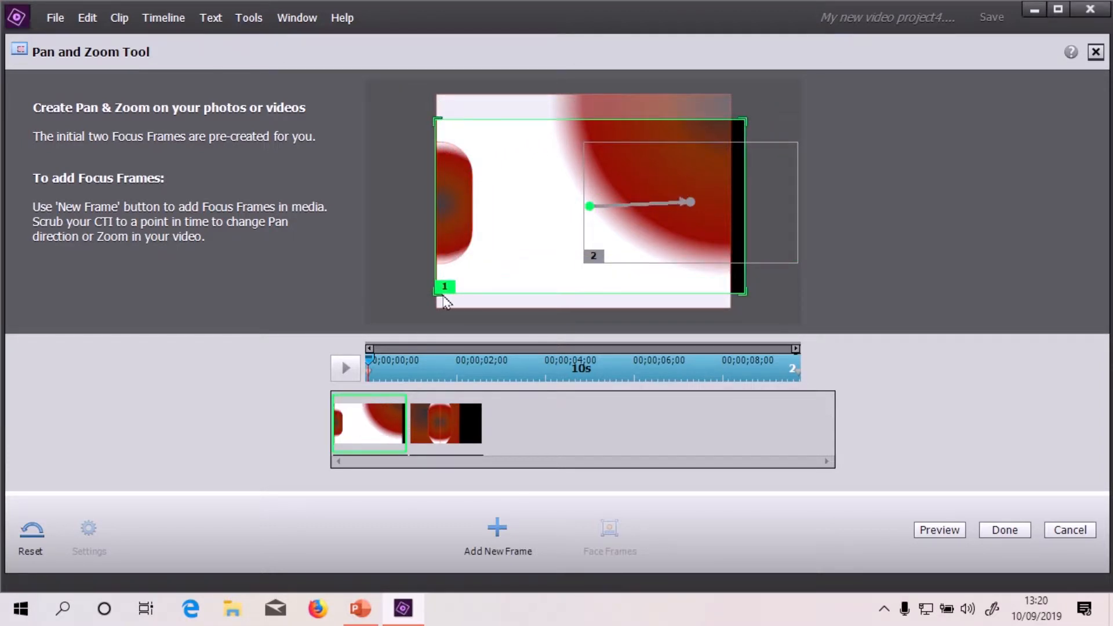
mouse_move(432, 298)
left_mouse_down()
mouse_move(450, 280)
mouse_move(440, 293)
left_mouse_up()
left_click_drag(494, 139, 480, 147)
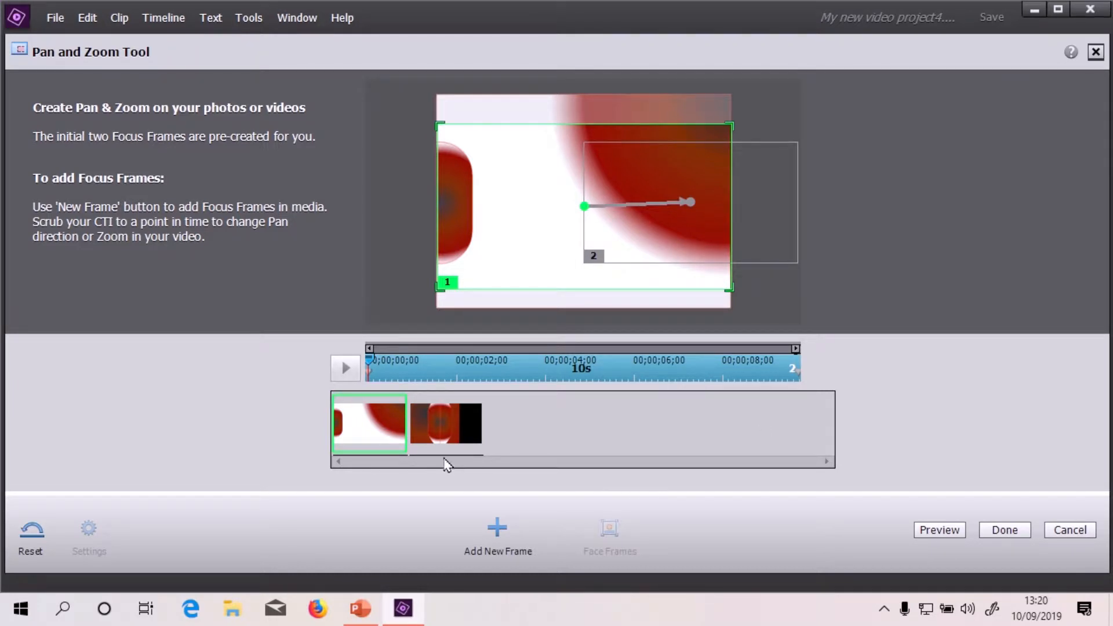
Move focus frame 2 so its right side aligns with the picture's right edge, excluding the black border, and preview the effect
left_click(447, 420)
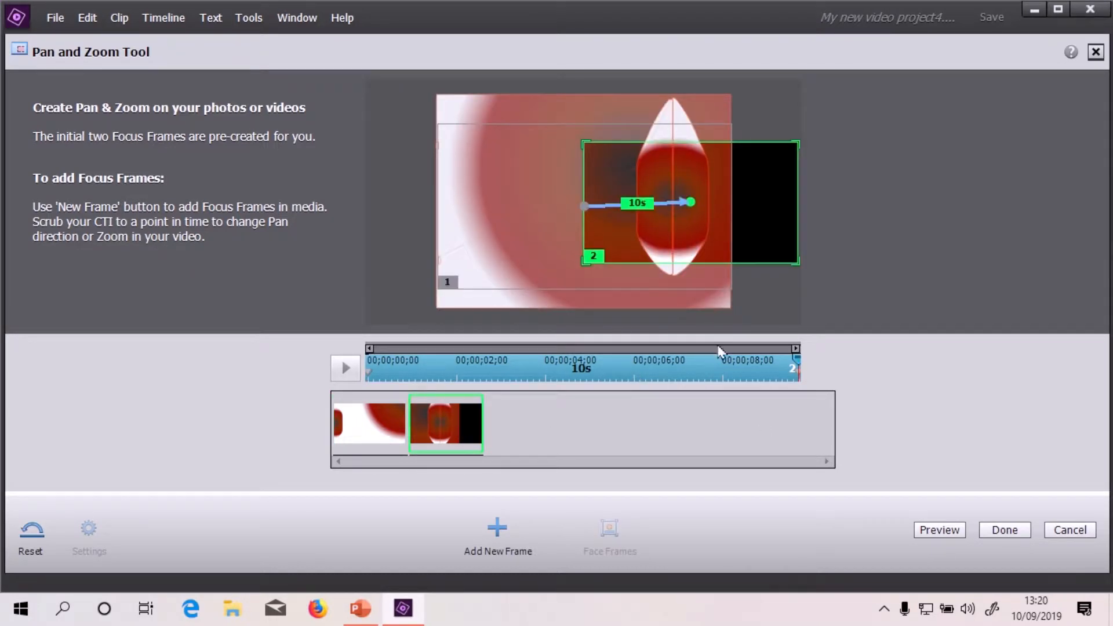
left_click_drag(611, 169, 548, 173)
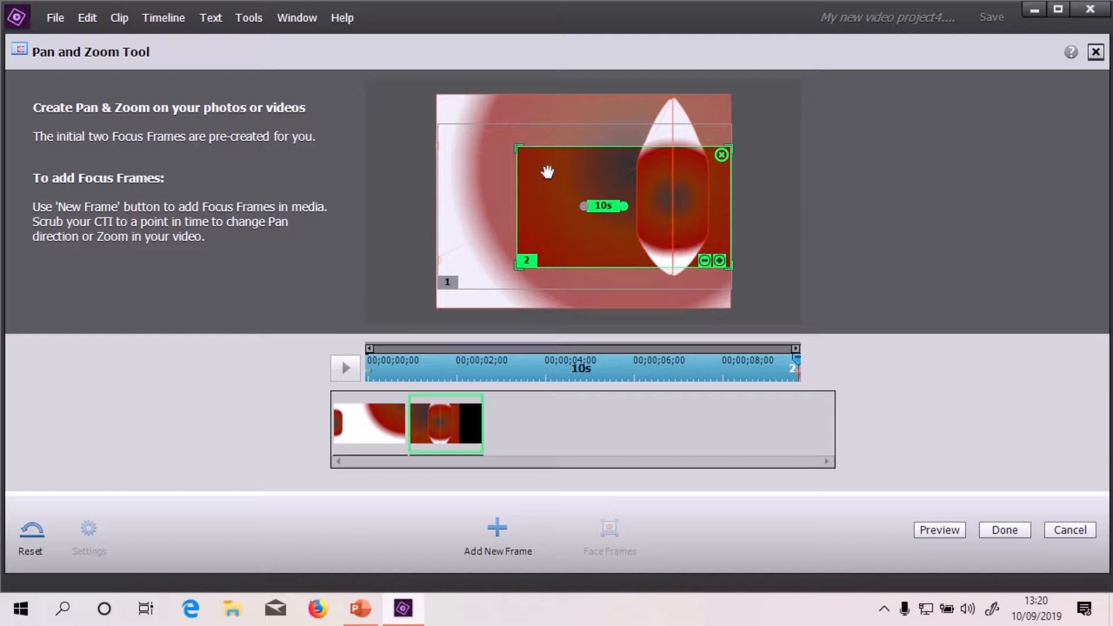
left_click(934, 515)
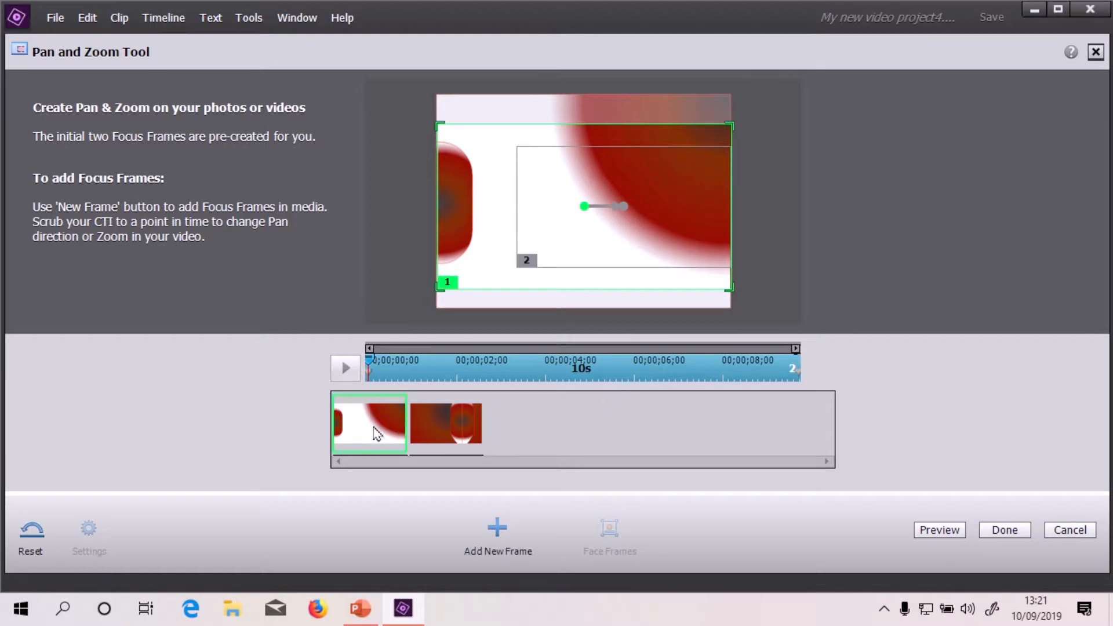
Compare focus frames 1 and 2 by switching between the start and end of the pan and zoom
left_click(474, 420)
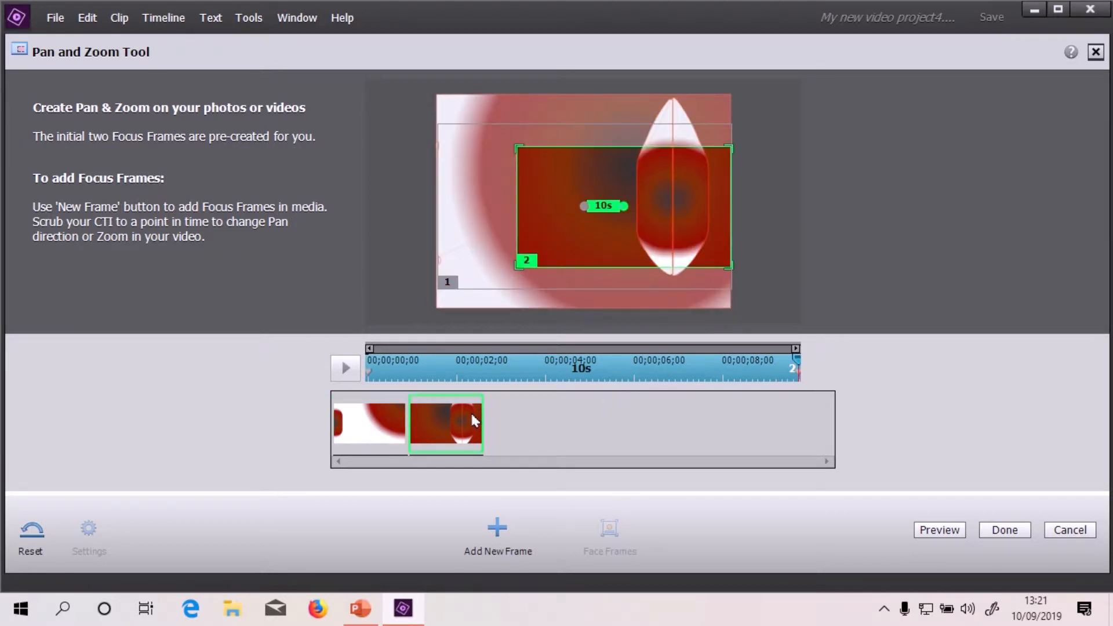
left_click(376, 432)
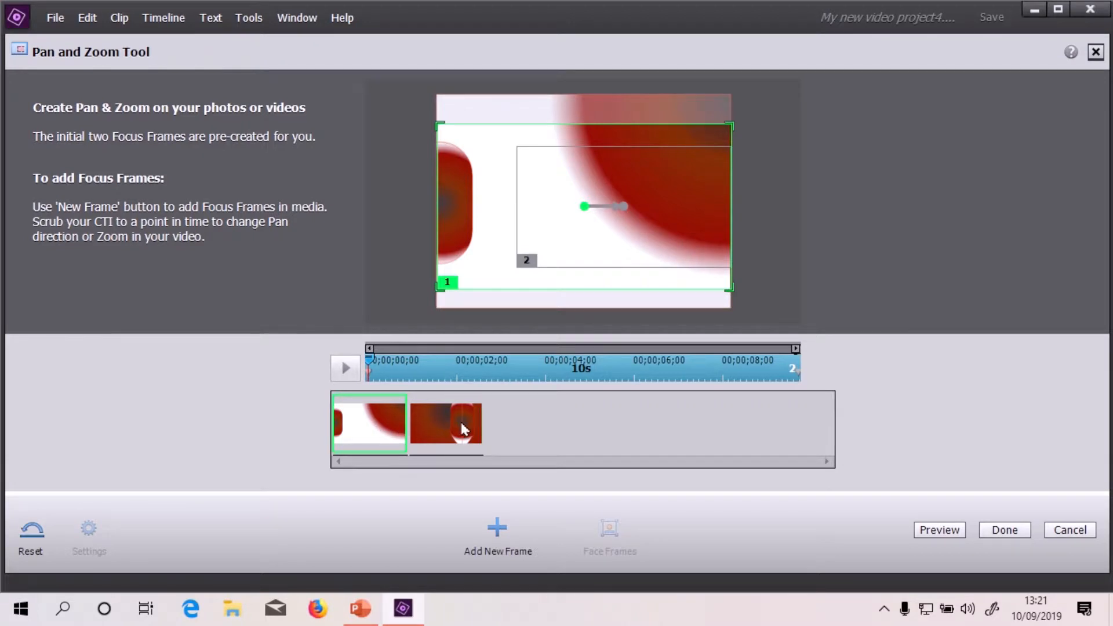
left_click(464, 429)
left_click(366, 431)
left_click(447, 435)
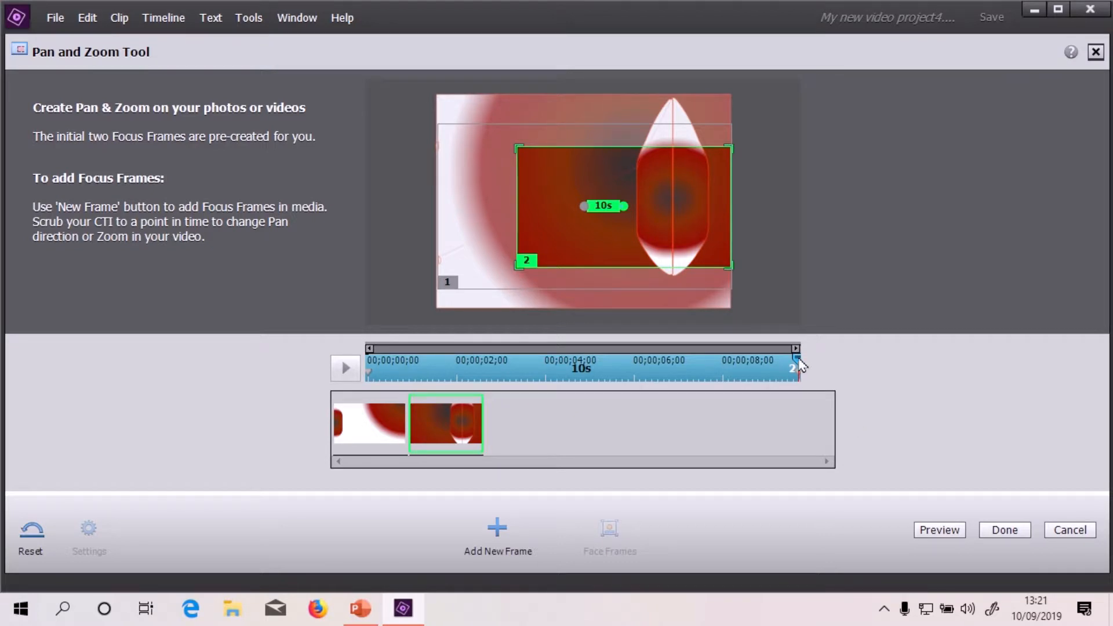
left_click(360, 435)
left_click(464, 429)
left_click(356, 434)
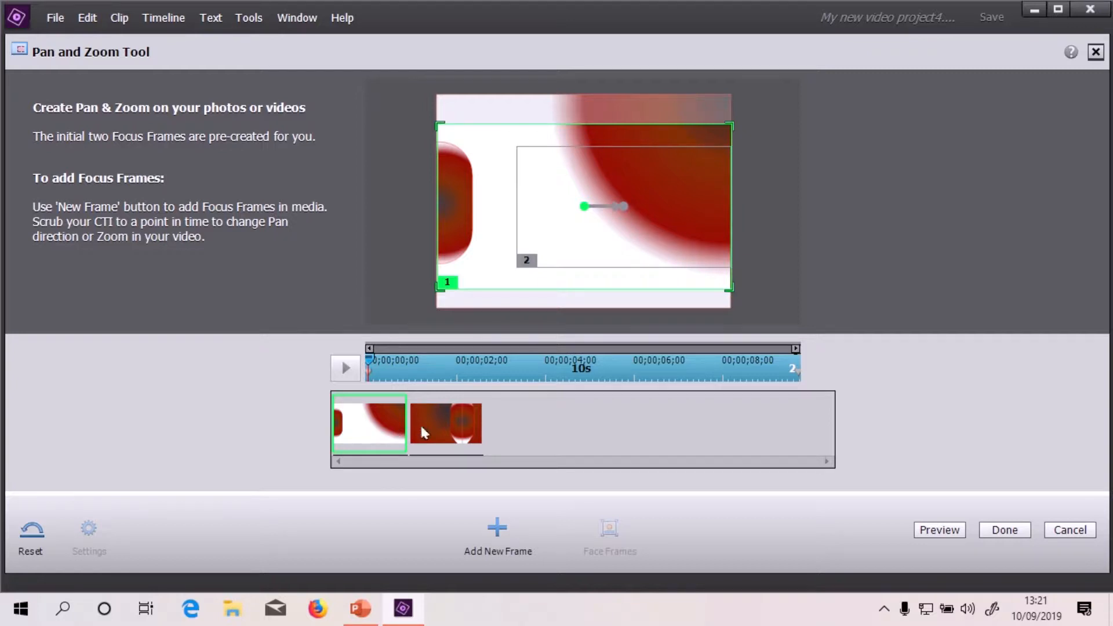
Preview the adjusted pan and zoom, and play part of the clip inside the tool before pausing it
left_click(938, 532)
left_click(339, 363)
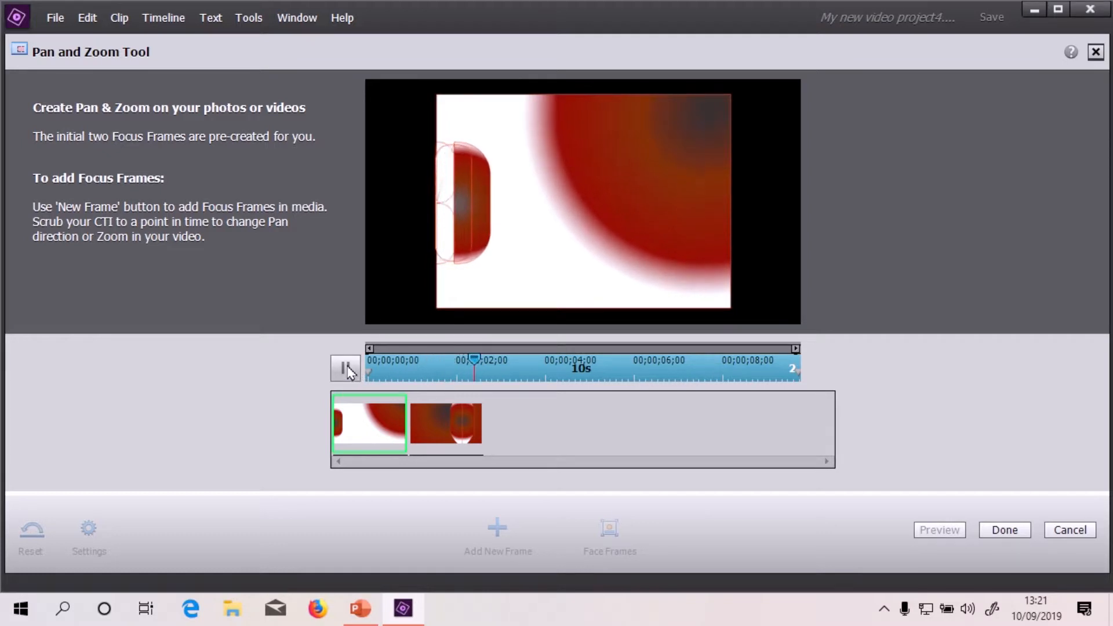
left_click(347, 370)
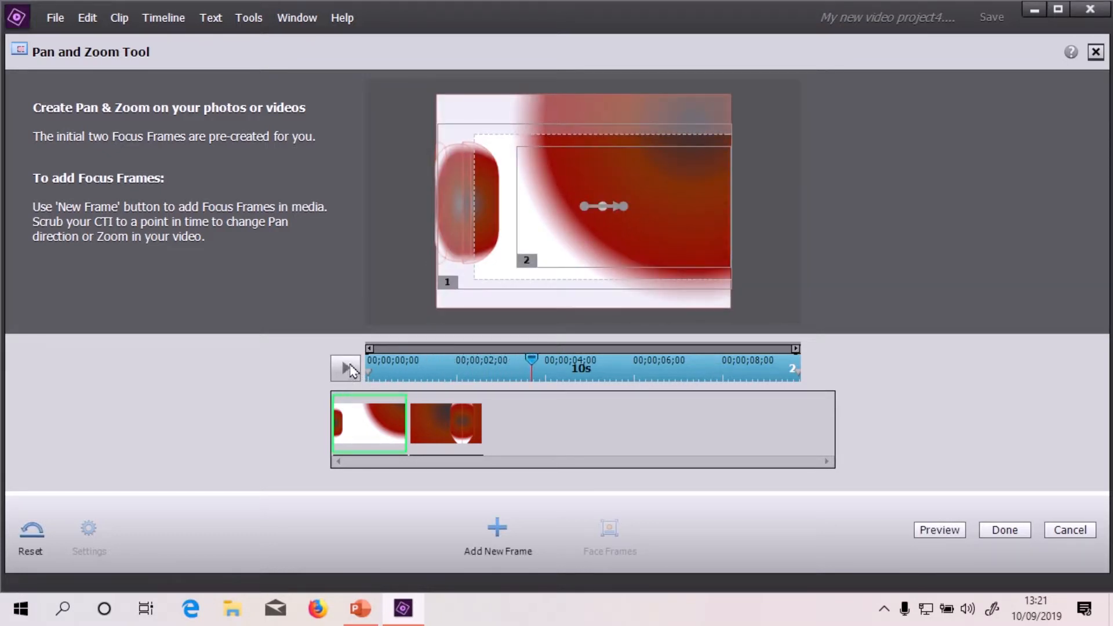
Add a new focus frame at about 5 seconds and position it over the right half of the small red rounded shape
left_click_drag(539, 363, 607, 369)
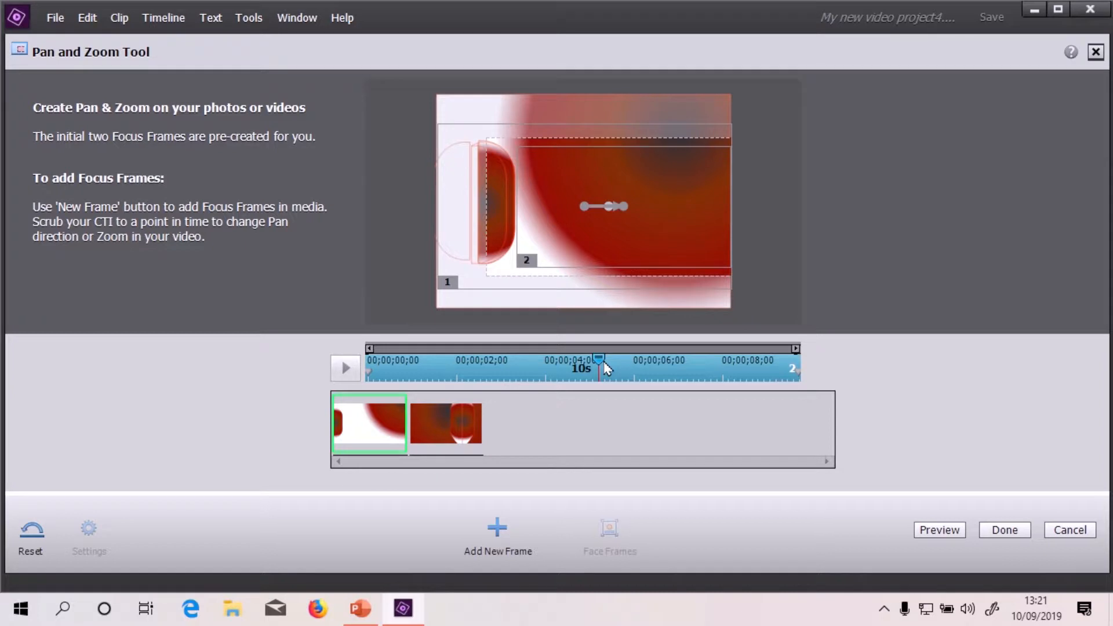
left_click_drag(605, 370, 600, 365)
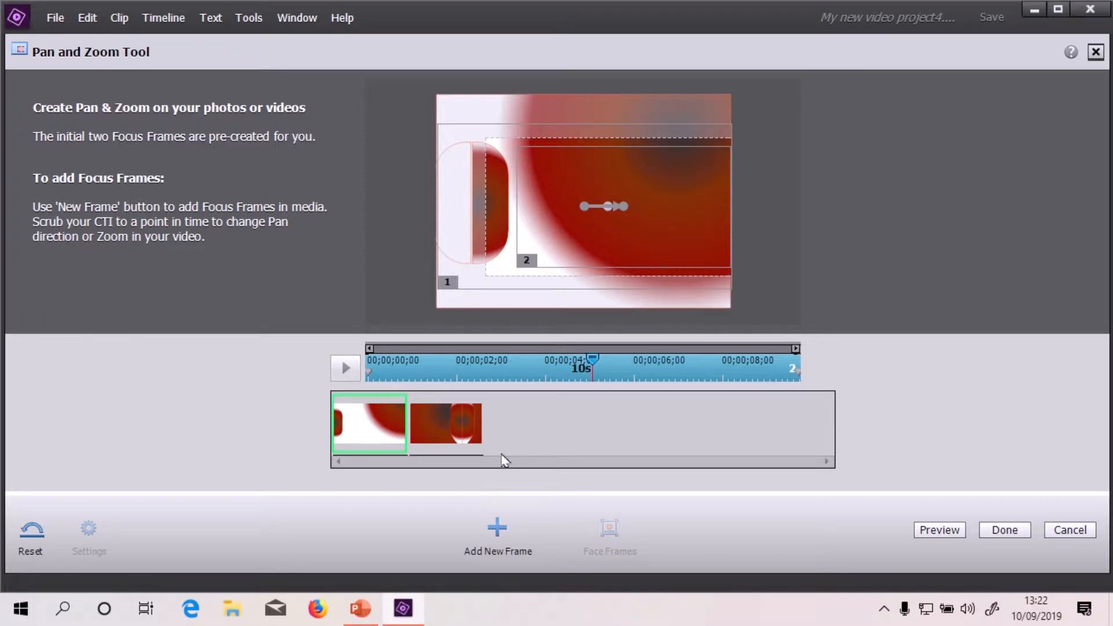
left_click(496, 529)
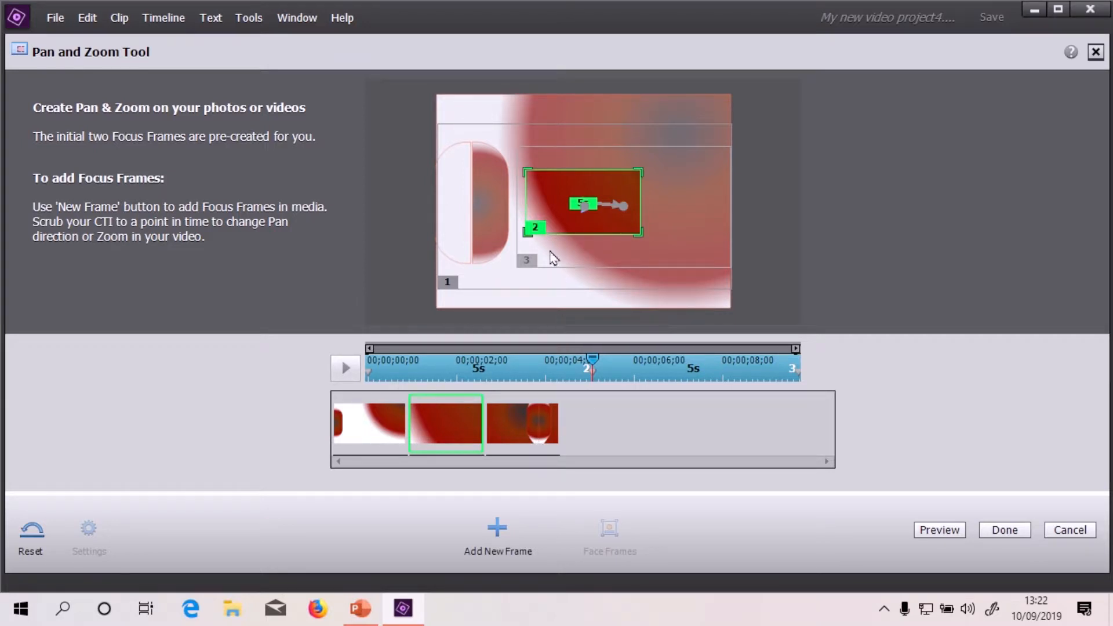
mouse_move(593, 226)
left_click_drag(549, 197, 496, 200)
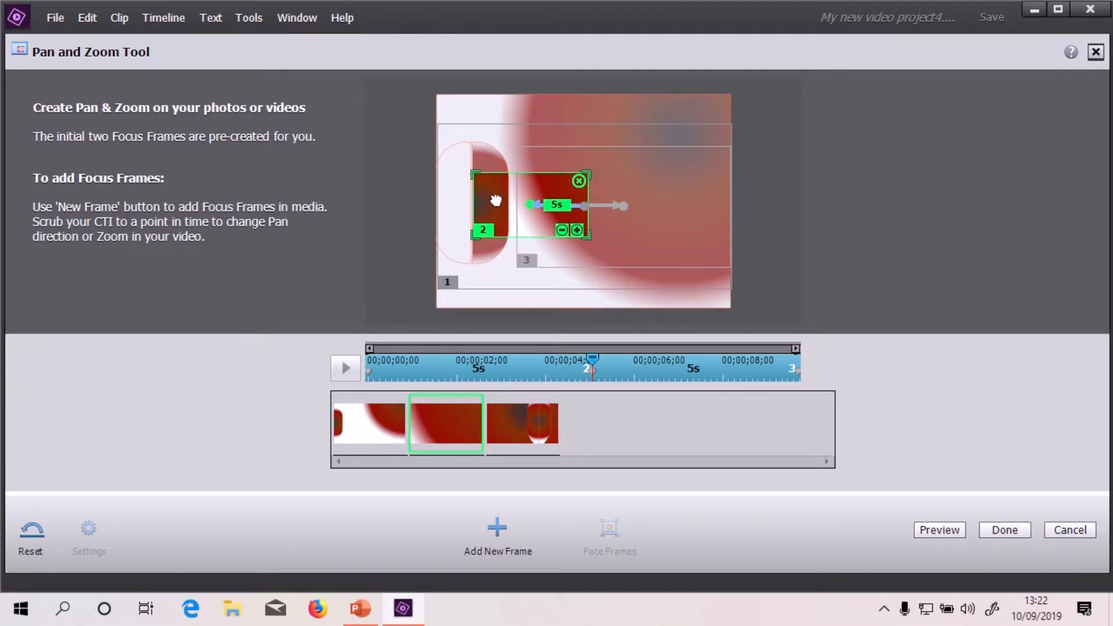
Return the playhead to the start and preview the pan and zoom with all three focus frames
left_click_drag(593, 366, 368, 362)
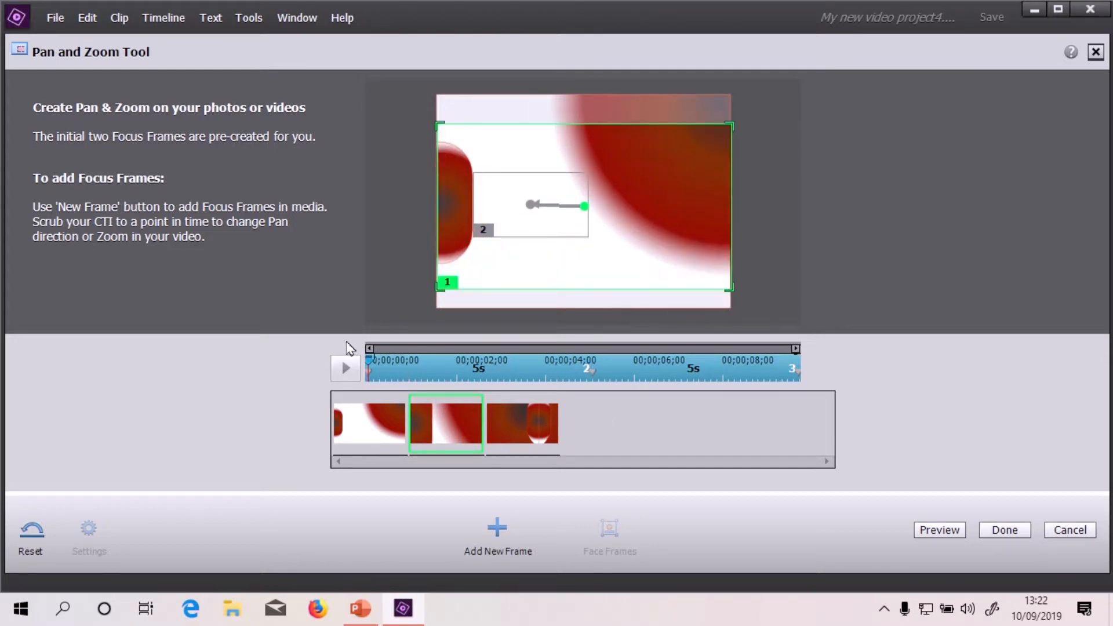
left_click(947, 530)
left_click(942, 534)
Check focus frame 3, and nudge focus frame 2 slightly left and down over the small red rounded shape
left_click(504, 414)
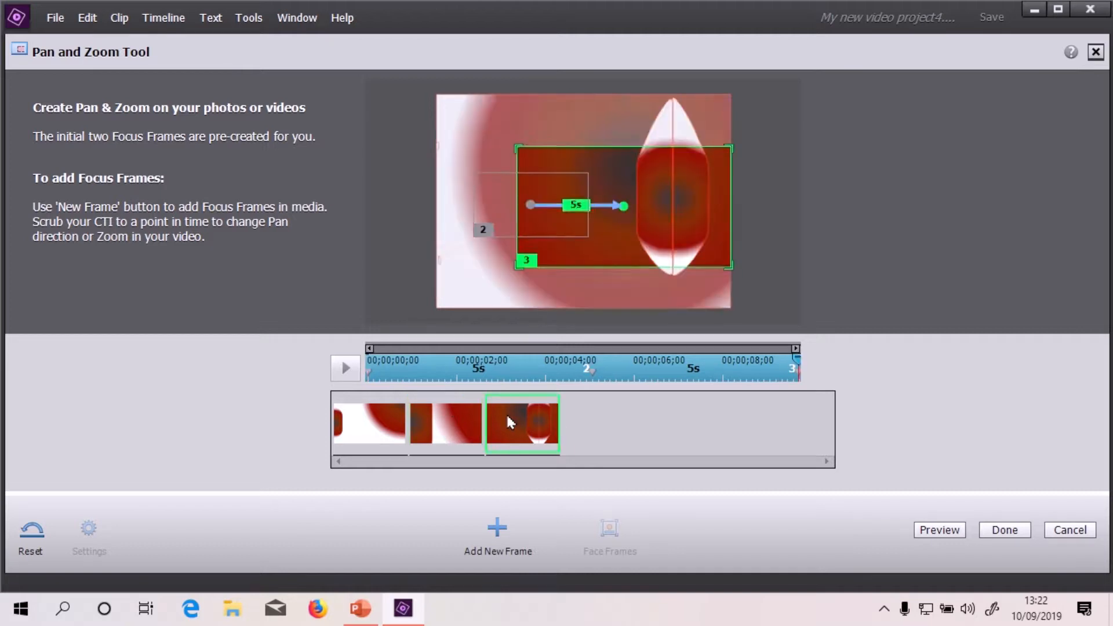
left_click(426, 416)
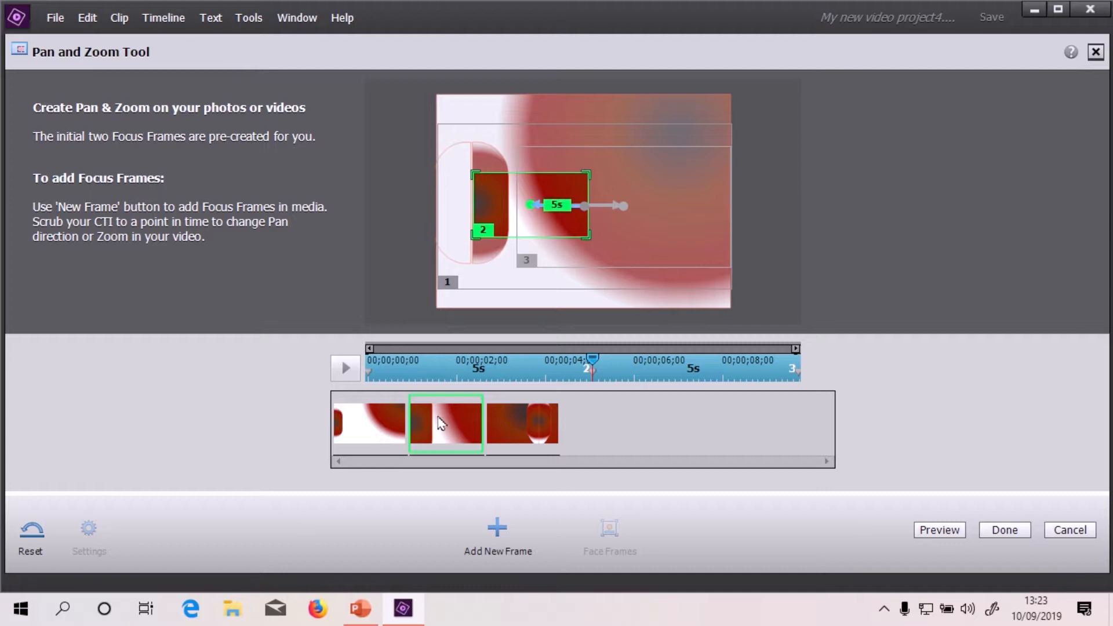
mouse_move(536, 206)
left_click_drag(536, 206, 533, 207)
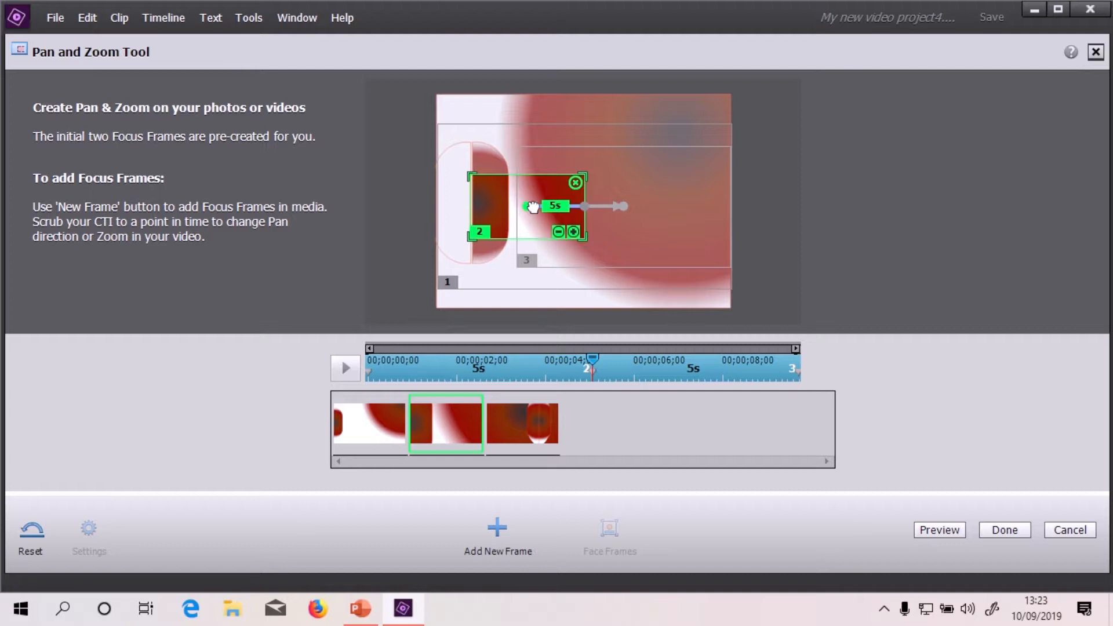
Compare the framing of the three focus frames, and preview the pan and zoom from focus frame 1
left_click_drag(533, 207, 533, 207)
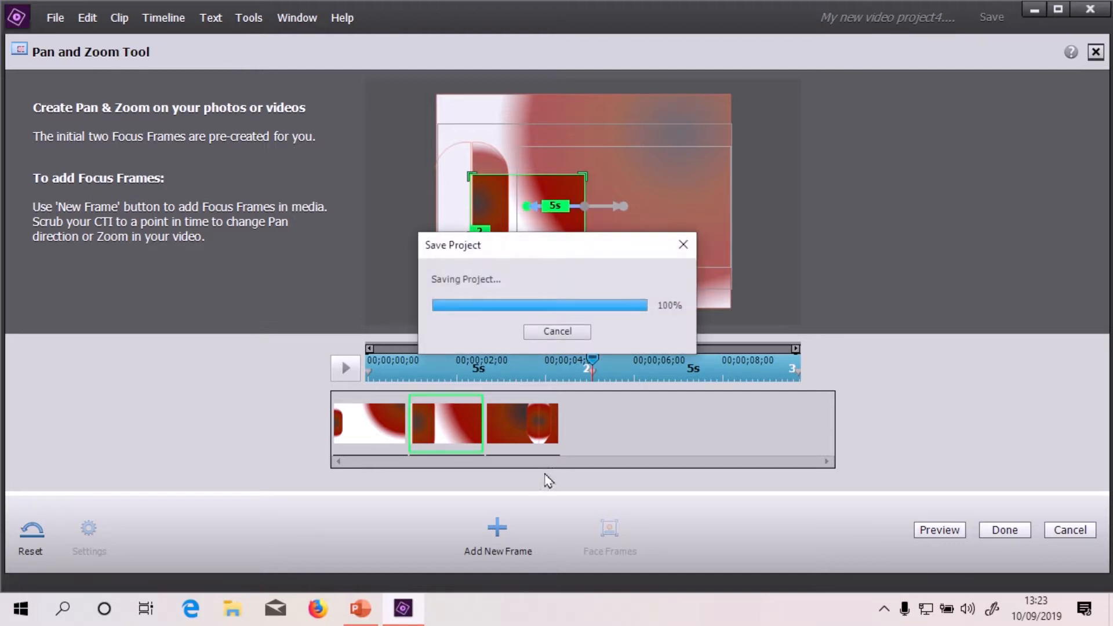
left_click(516, 418)
left_click(457, 413)
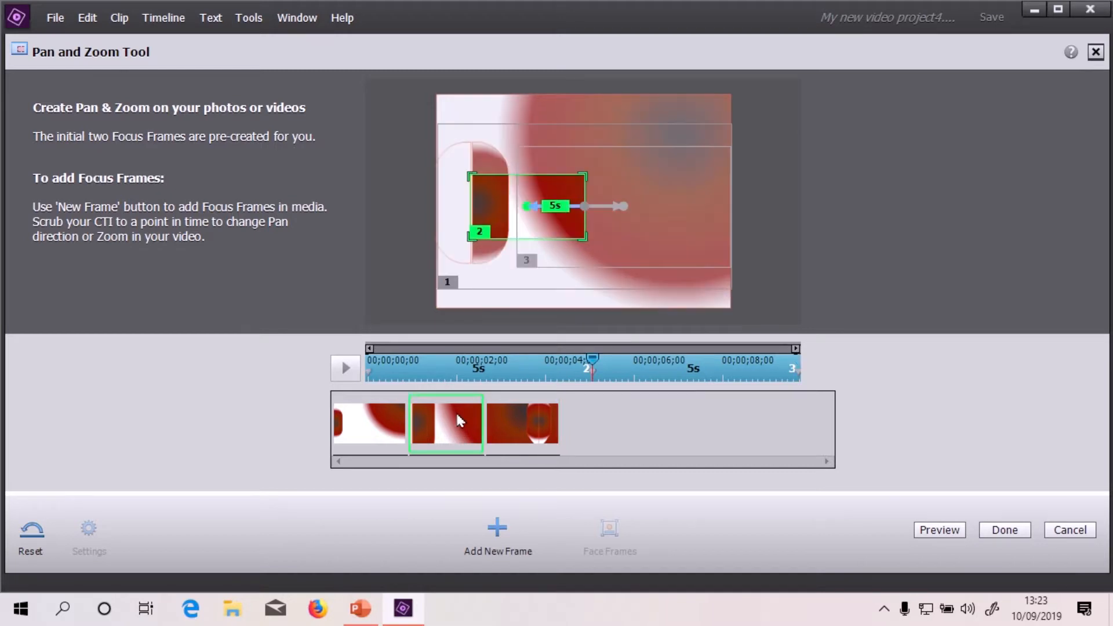
left_click(535, 412)
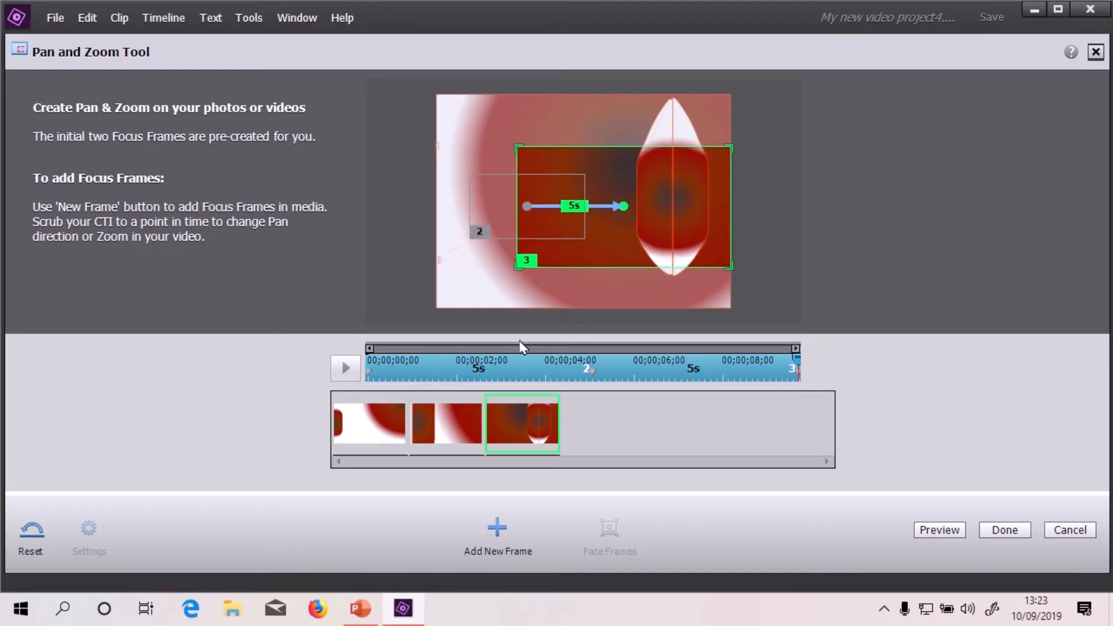
left_click(459, 419)
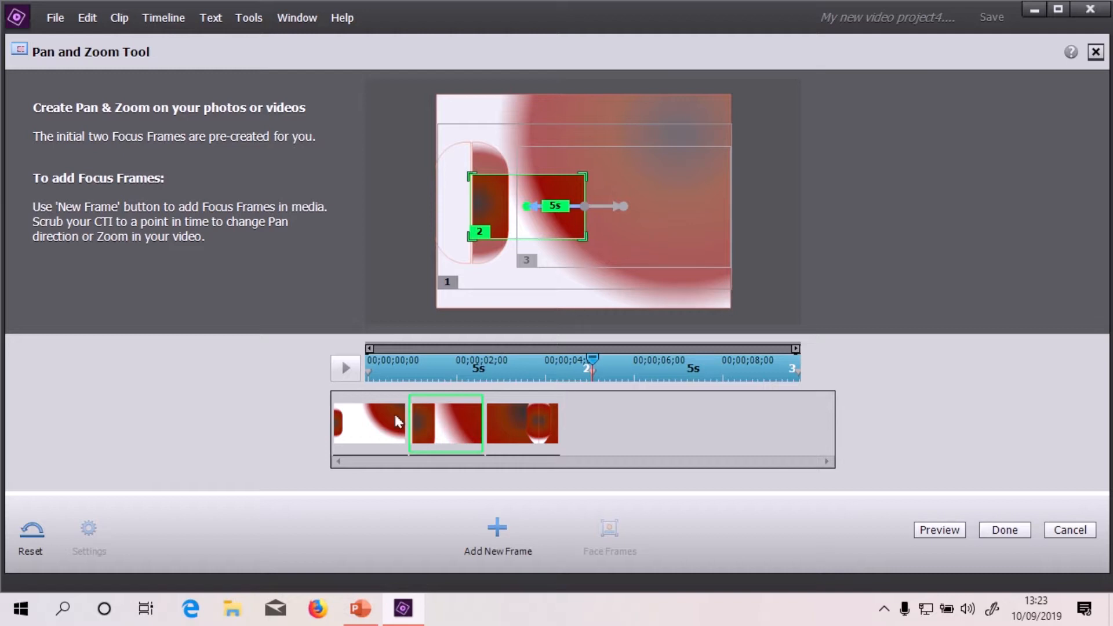
left_click(382, 426)
left_click(441, 428)
left_click(525, 443)
left_click(361, 432)
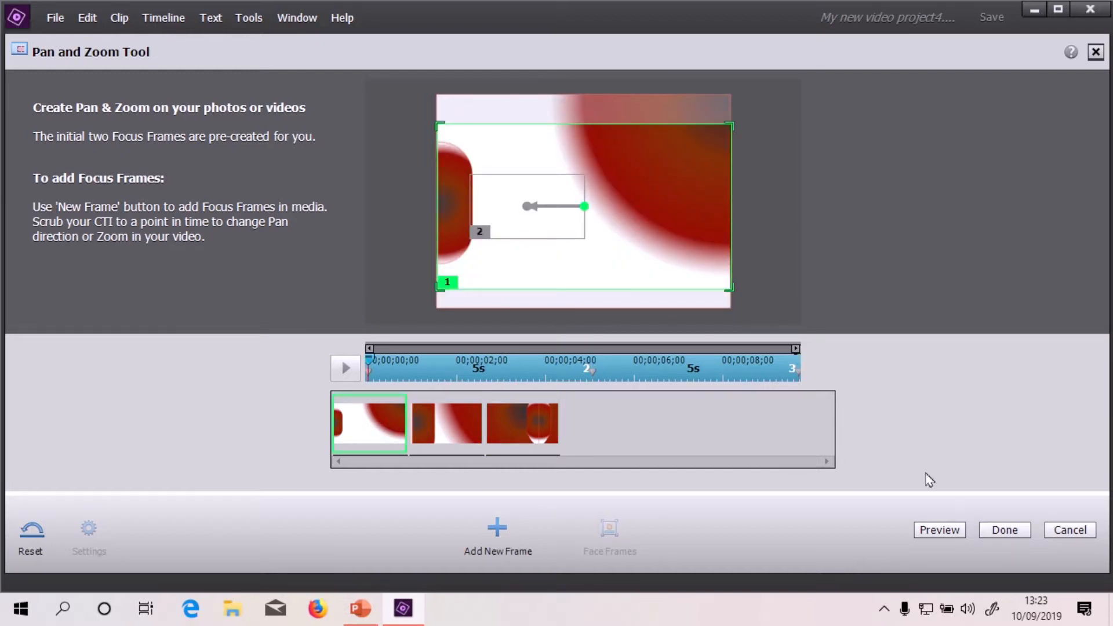
left_click(939, 531)
Enlarge focus frame 2 slightly towards the right of the picture, and preview the pan and zoom from the start
left_click(453, 415)
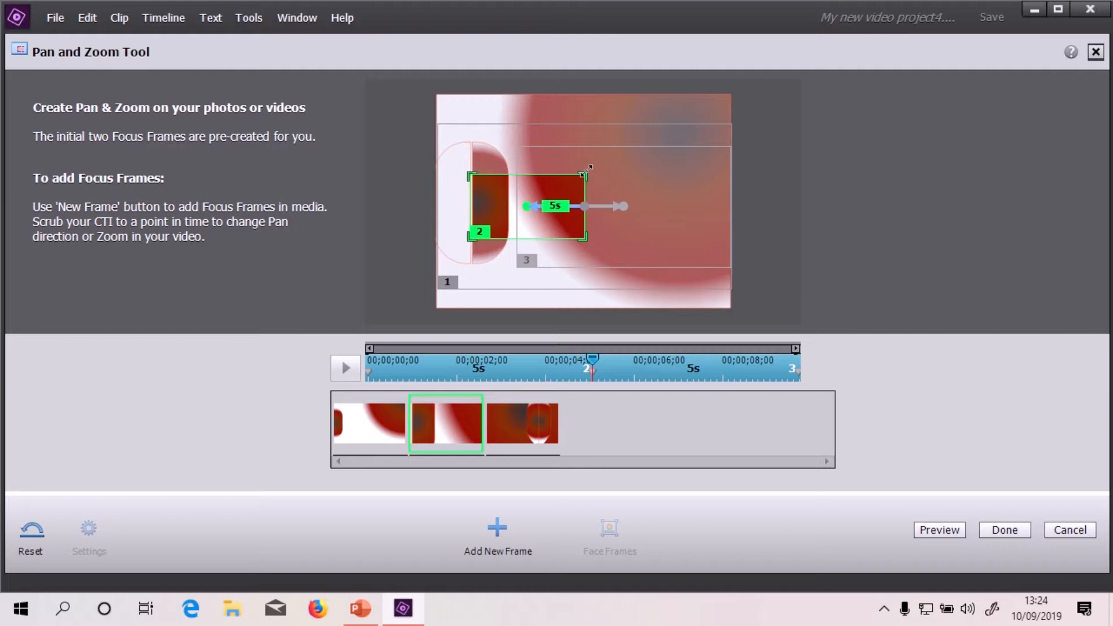
left_click_drag(584, 171, 587, 169)
left_click_drag(589, 243, 597, 247)
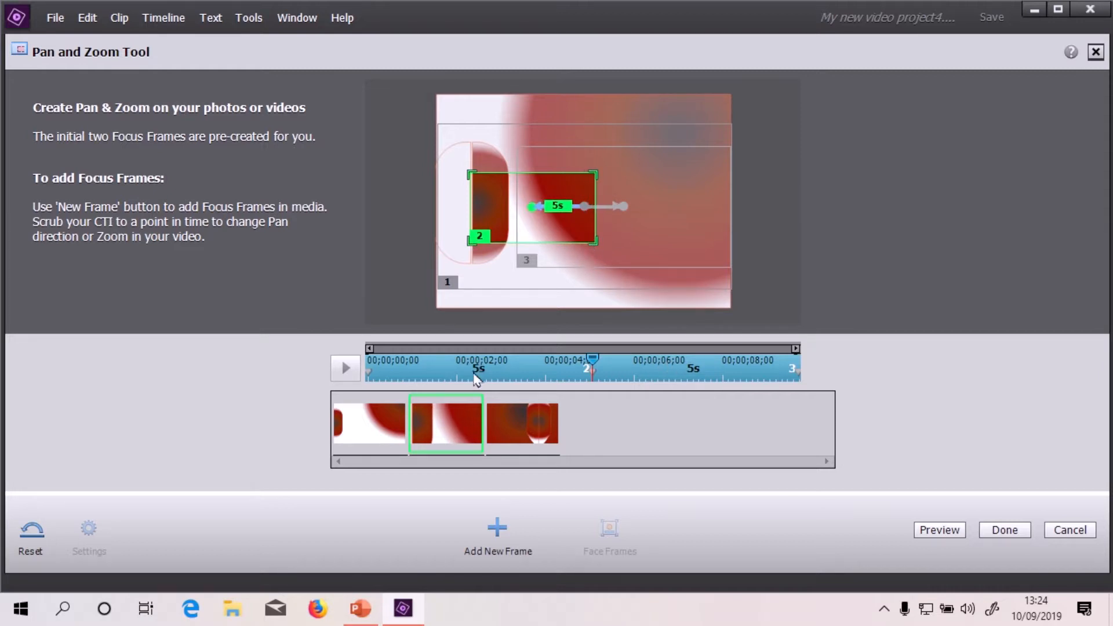
left_click_drag(592, 361, 348, 345)
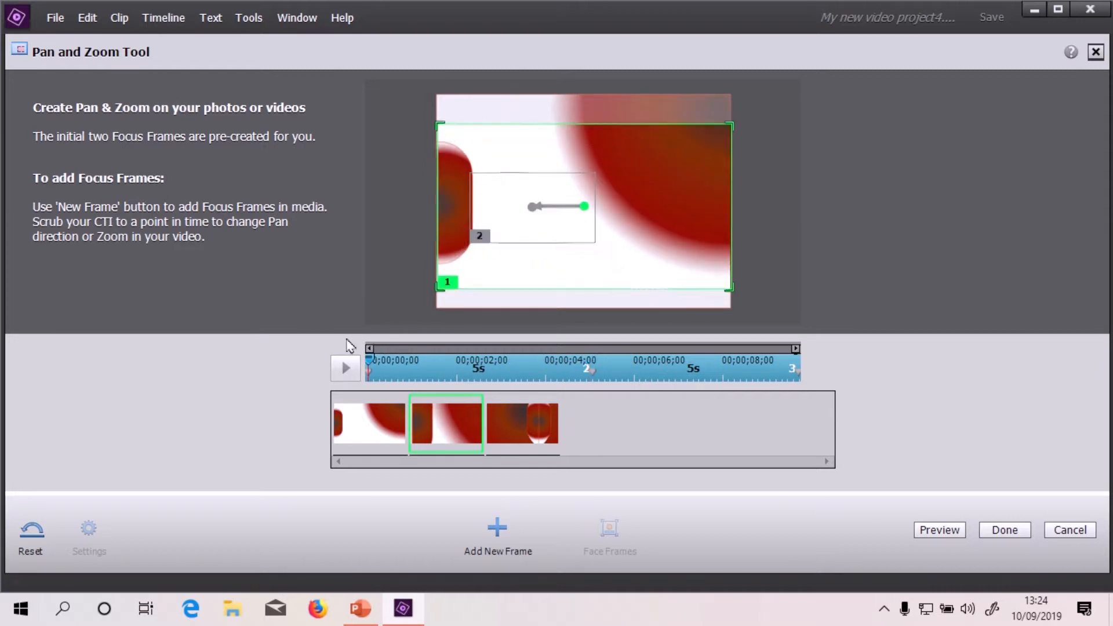
left_click(928, 532)
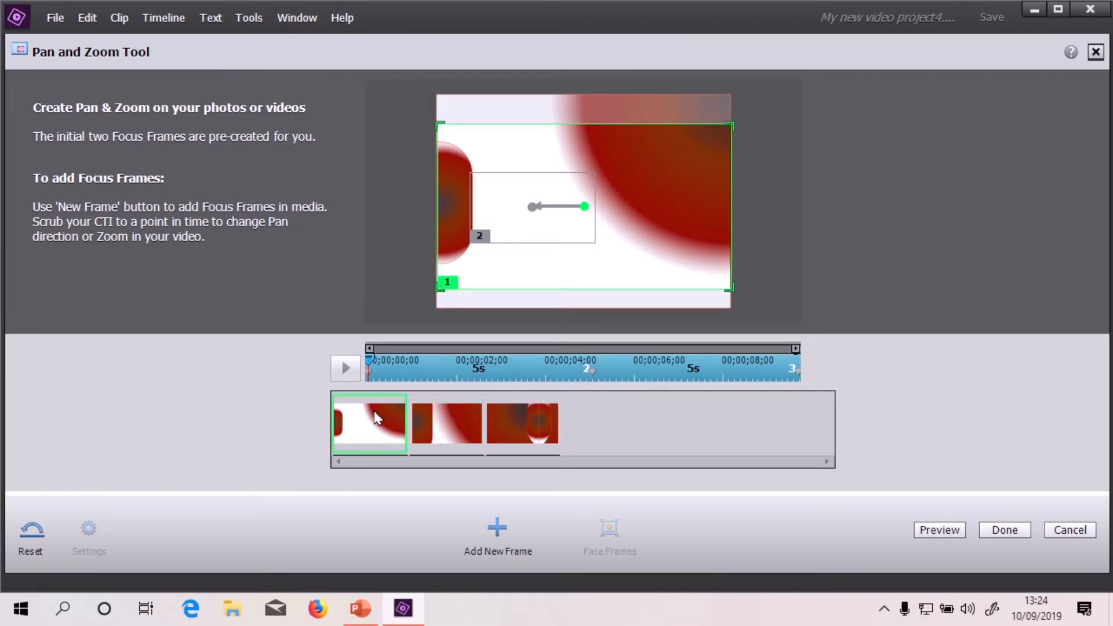
Widen focus frame 2 further over the large red circle, keeping its left edge in place, and preview from the start
left_click(444, 425)
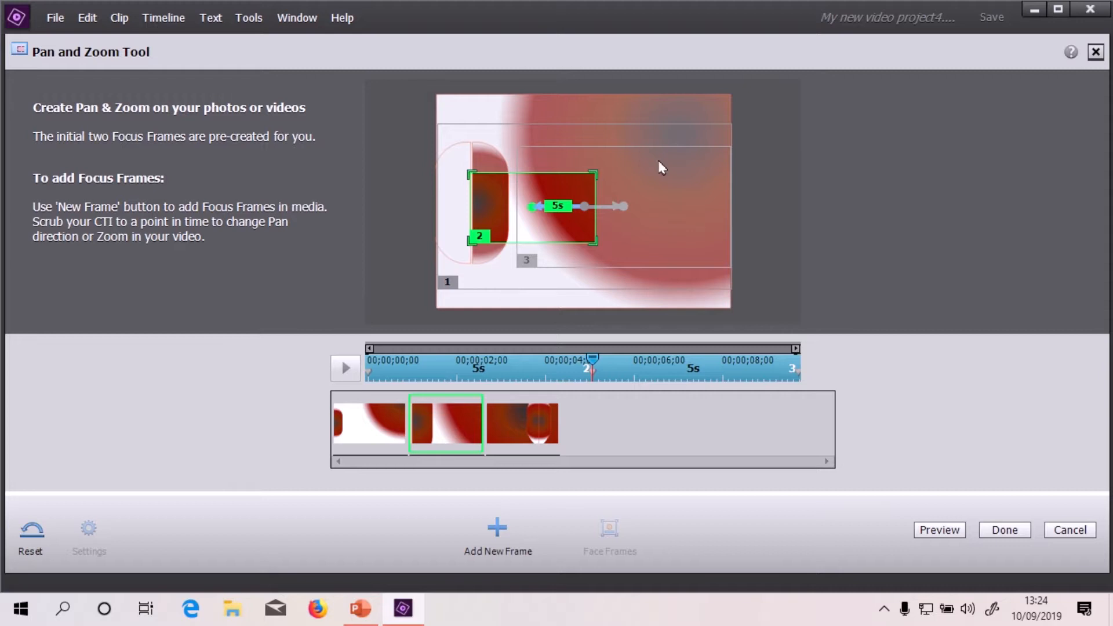
left_click_drag(593, 173, 607, 153)
left_click_drag(607, 248, 620, 251)
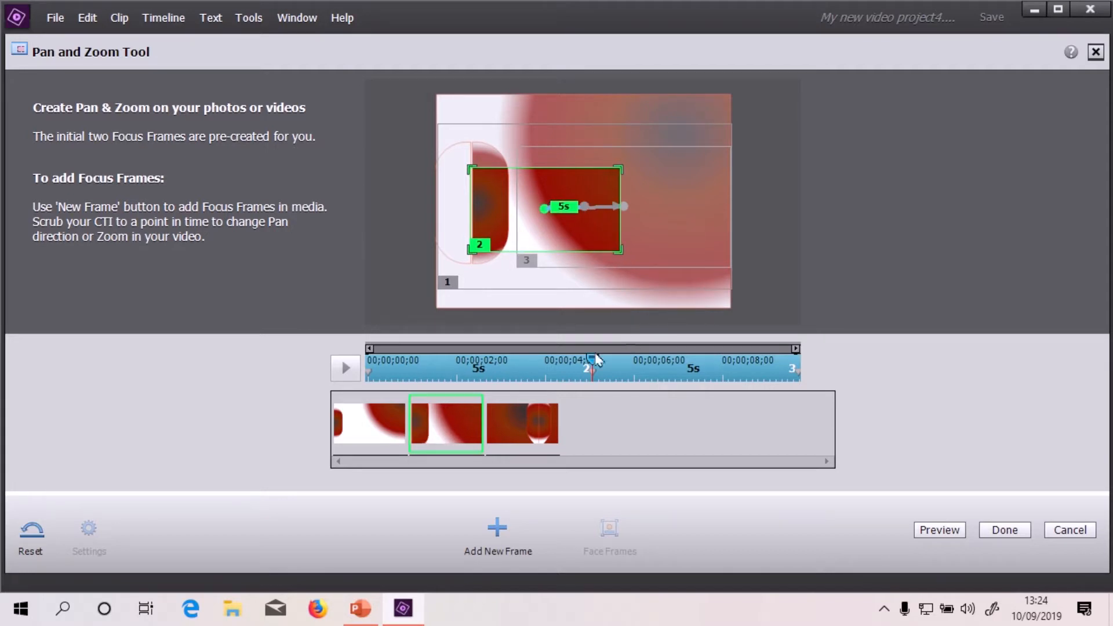
left_click_drag(590, 362, 333, 359)
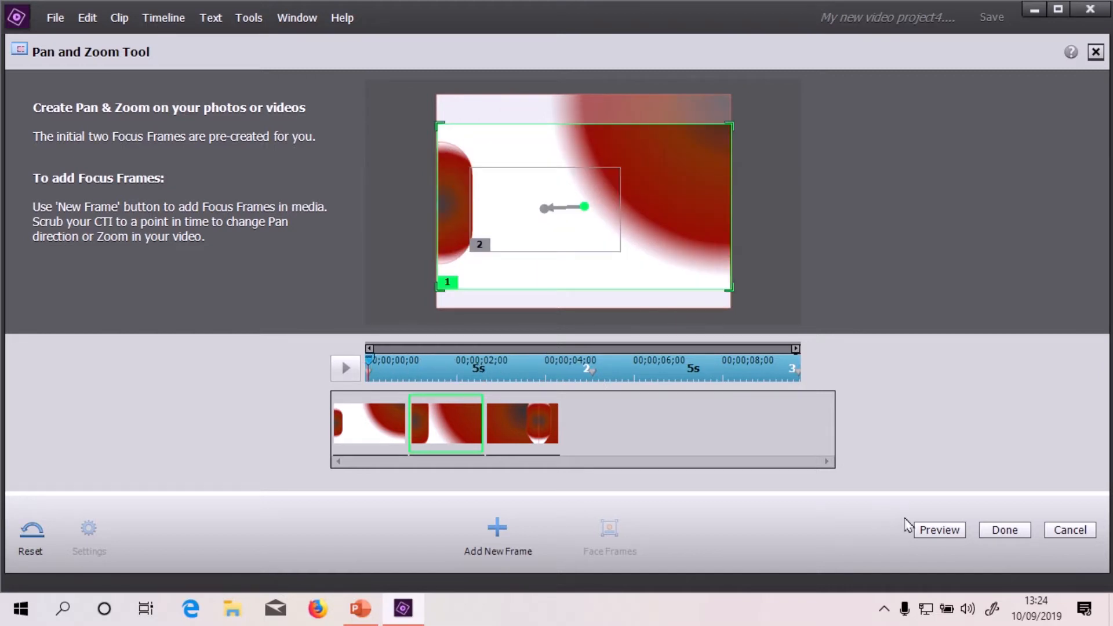
left_click(942, 531)
Extend focus frame 2 a little more at its upper-right and lower-right corners
left_click(513, 188)
left_click_drag(624, 161, 628, 163)
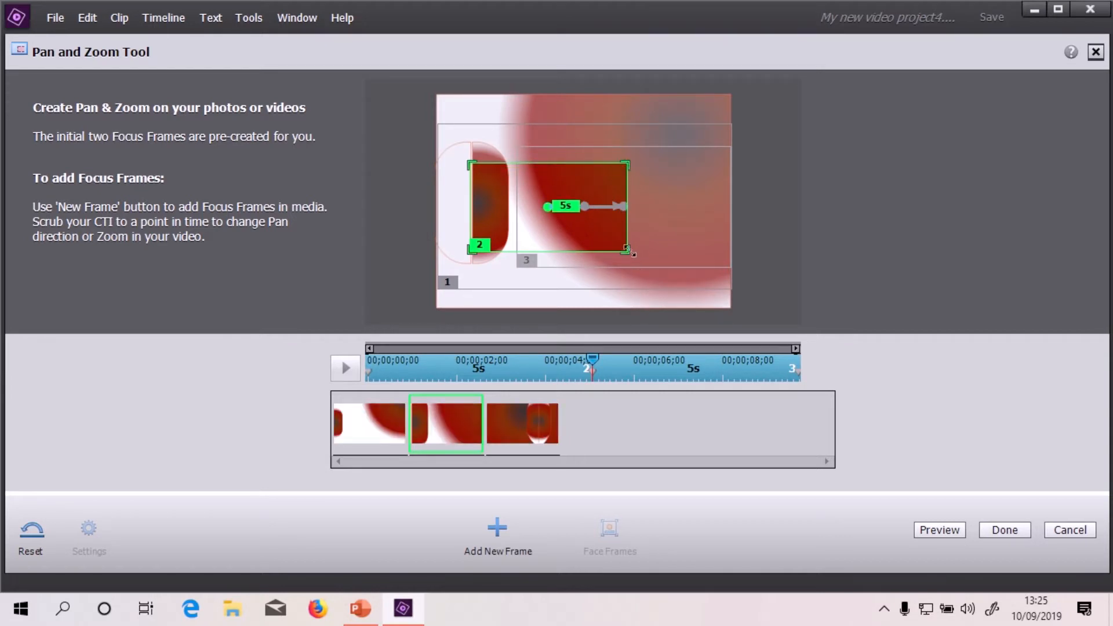
left_click_drag(628, 255, 631, 256)
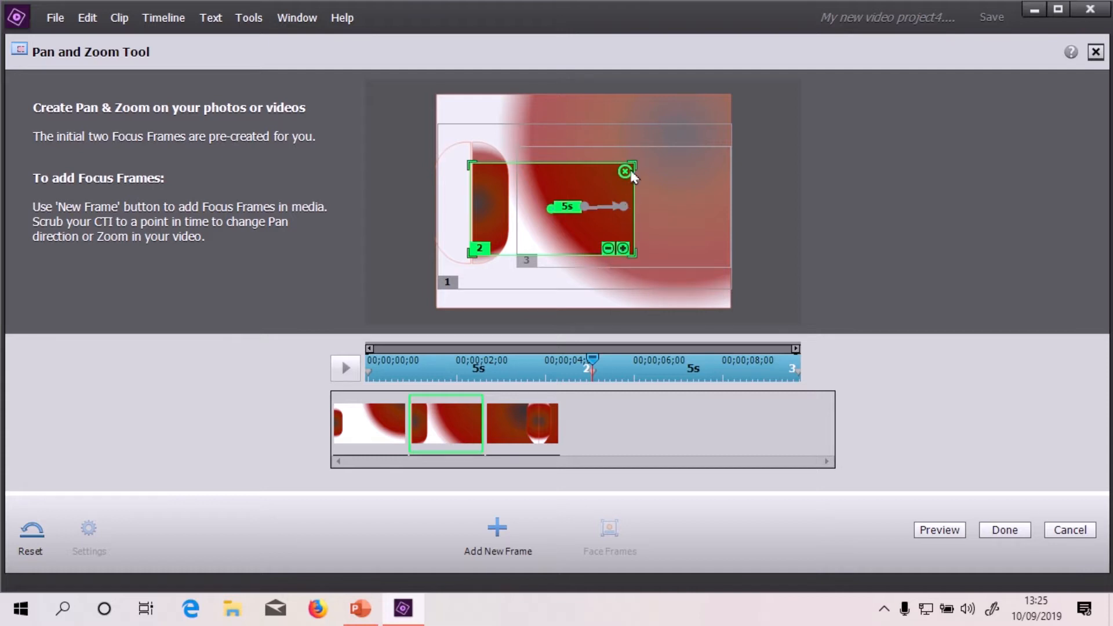
Shrink focus frame 1 by one increment and align it with the picture's left edge, and preview the effect
left_click(366, 421)
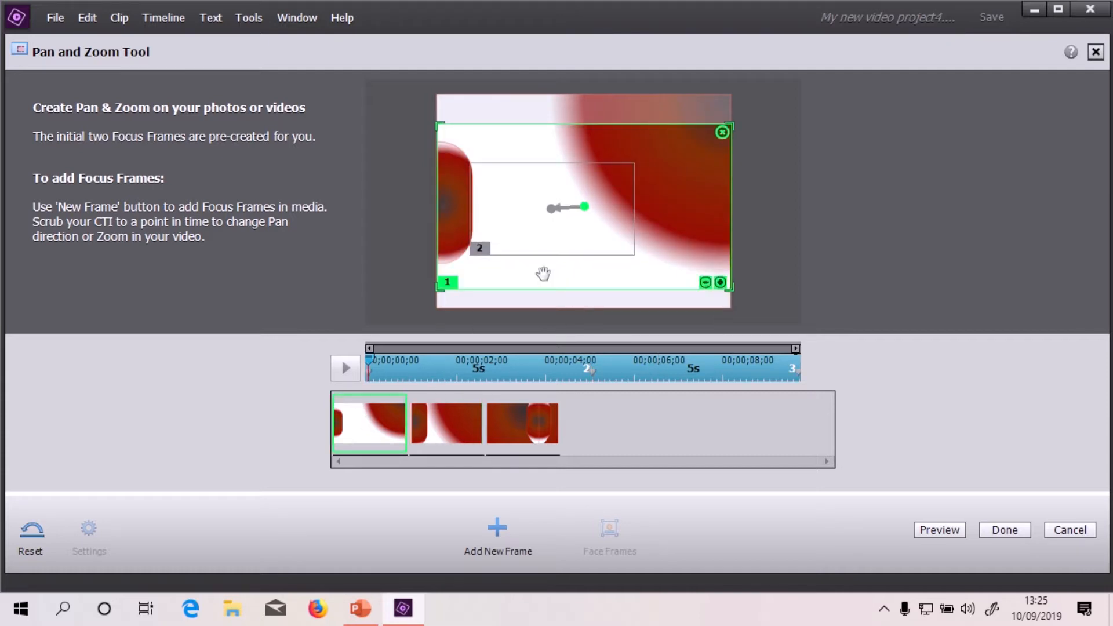
left_click(705, 283)
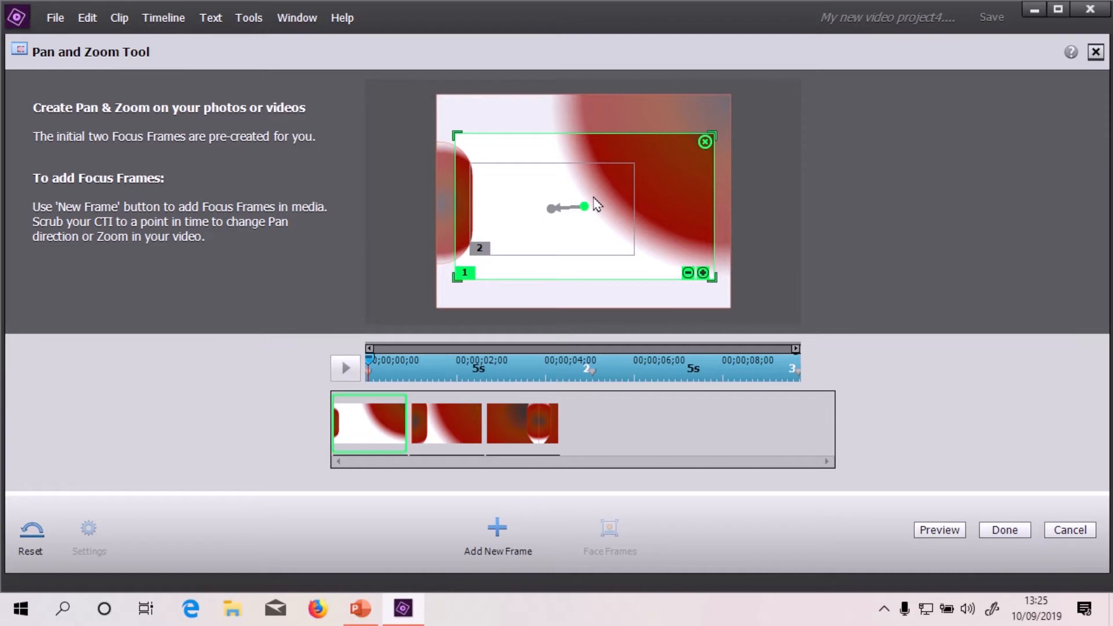
left_click_drag(564, 150, 546, 151)
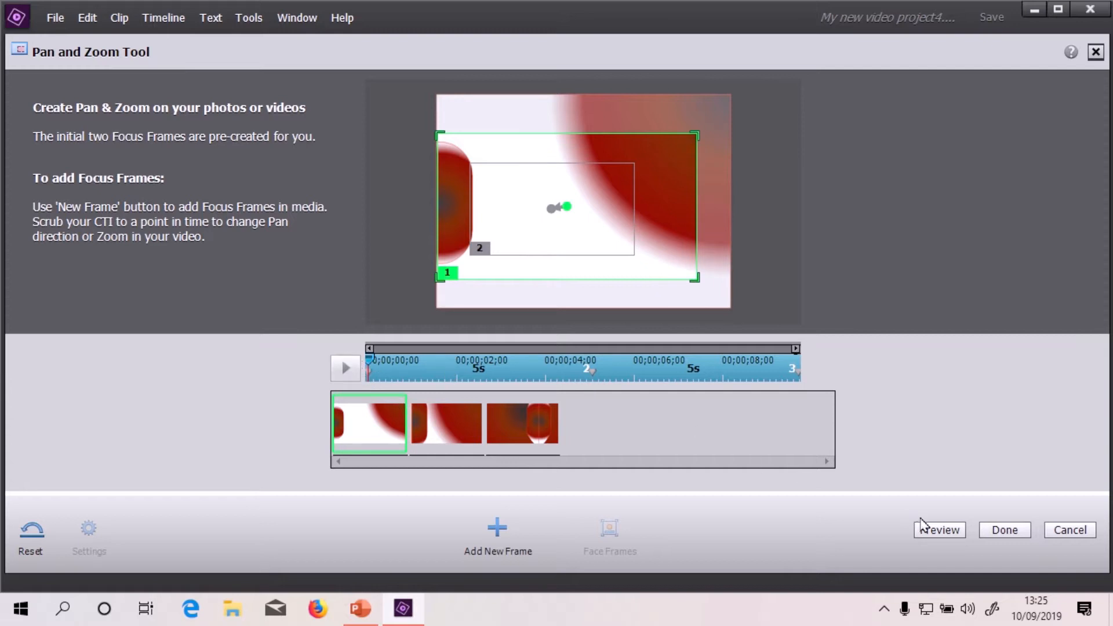
left_click(939, 530)
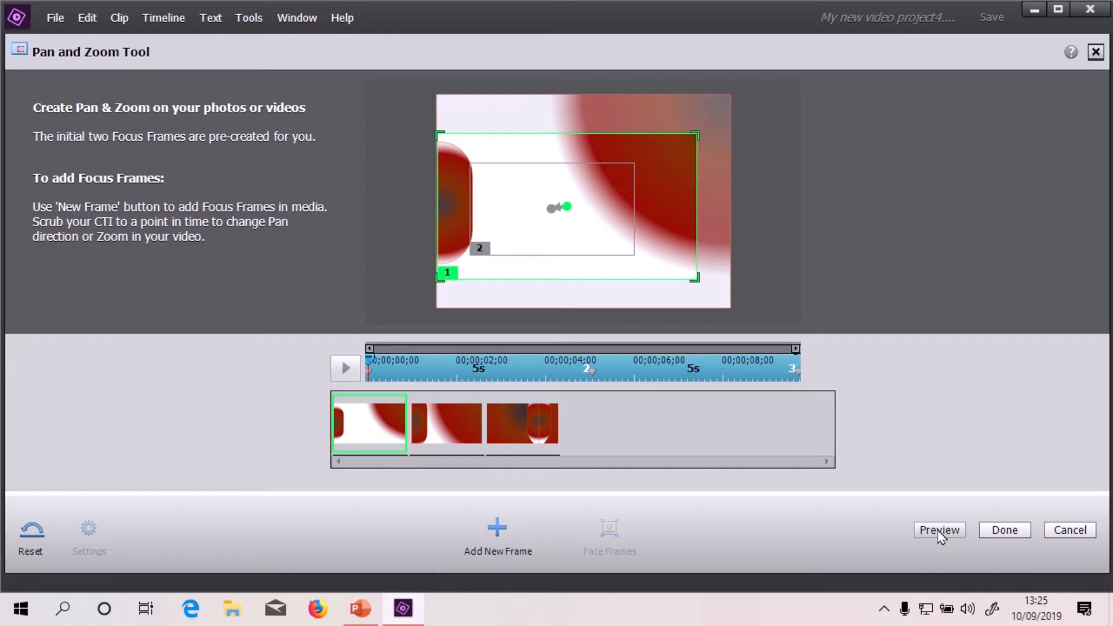
Compare the framing and size of focus frames 2 and 3 by alternating between them
left_click(529, 426)
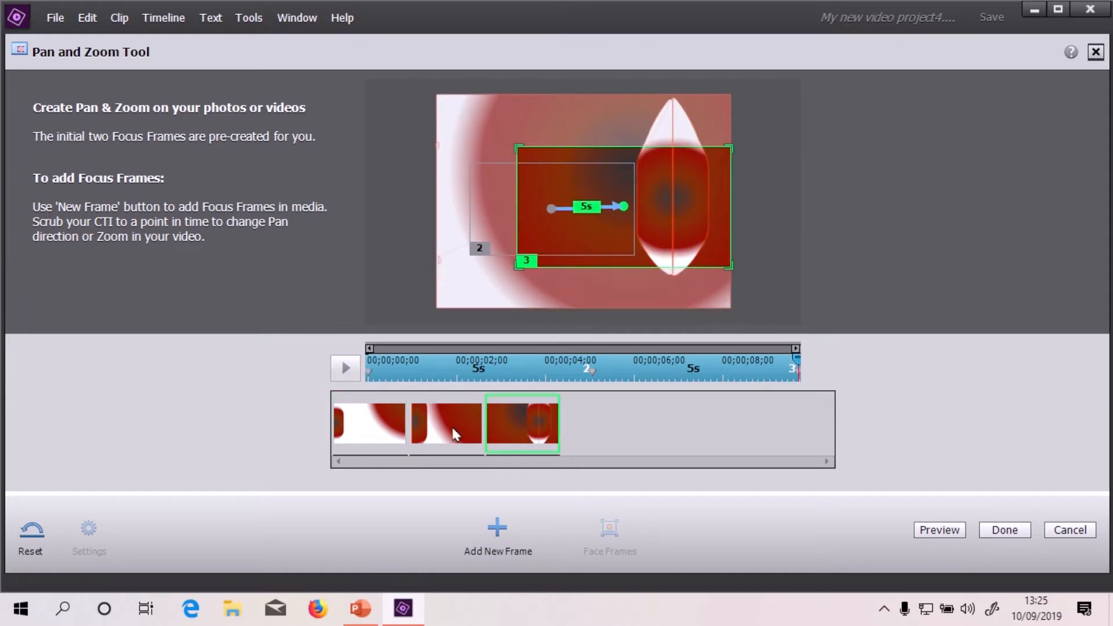
left_click(457, 434)
left_click(523, 432)
left_click(448, 429)
left_click(519, 419)
left_click(455, 416)
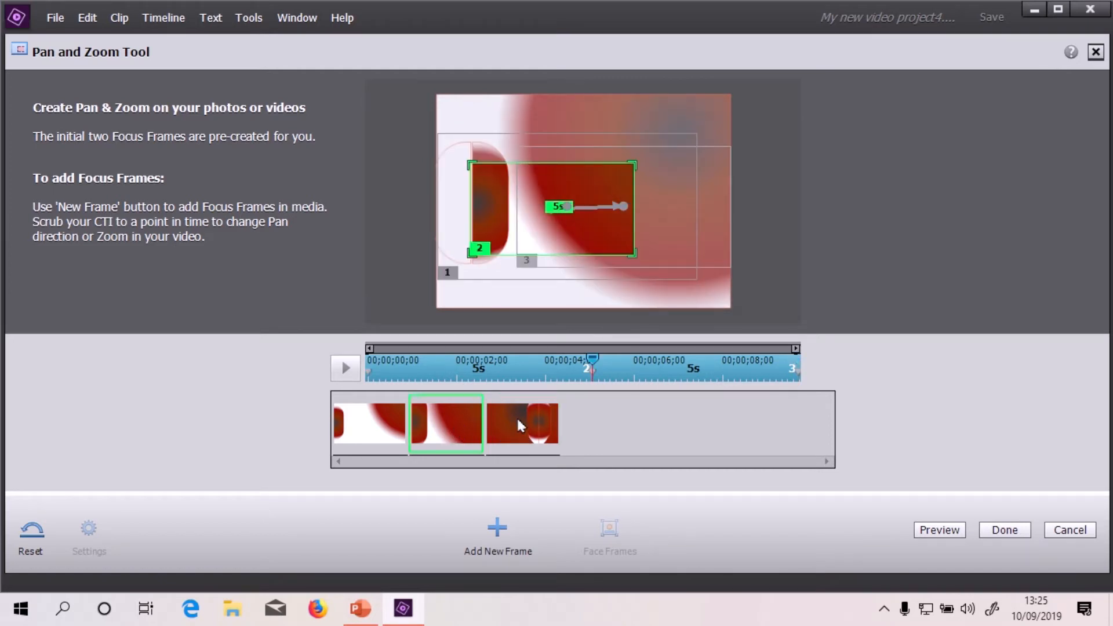
left_click(517, 417)
left_click(460, 415)
left_click(537, 423)
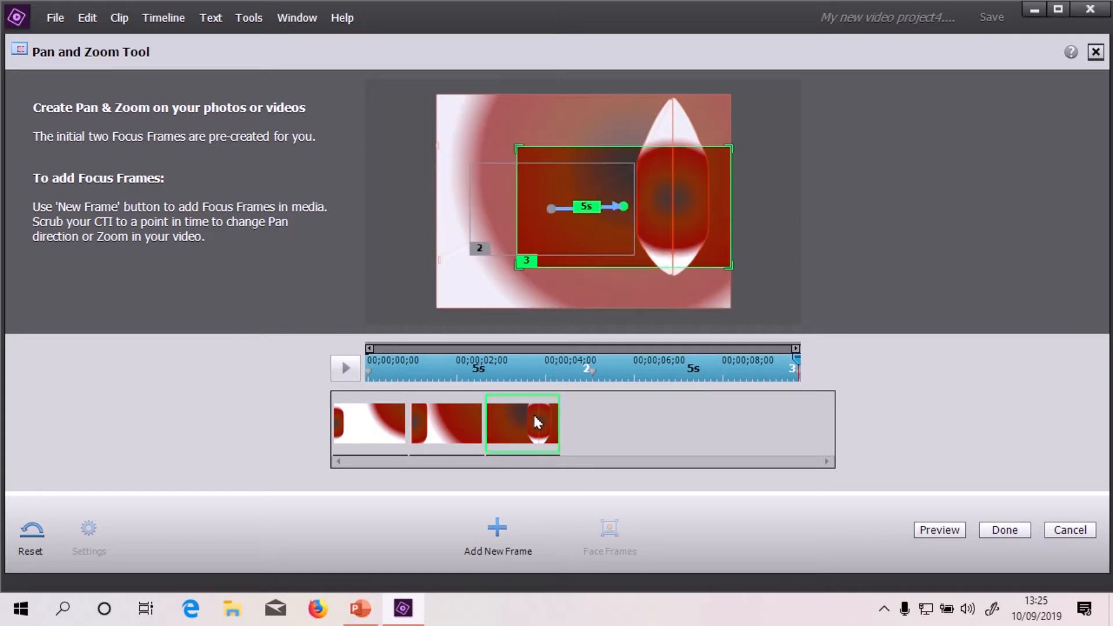
Shrink focus frame 3 and move it to the picture's right edge around the red rounded shape, and preview the effect
mouse_move(715, 272)
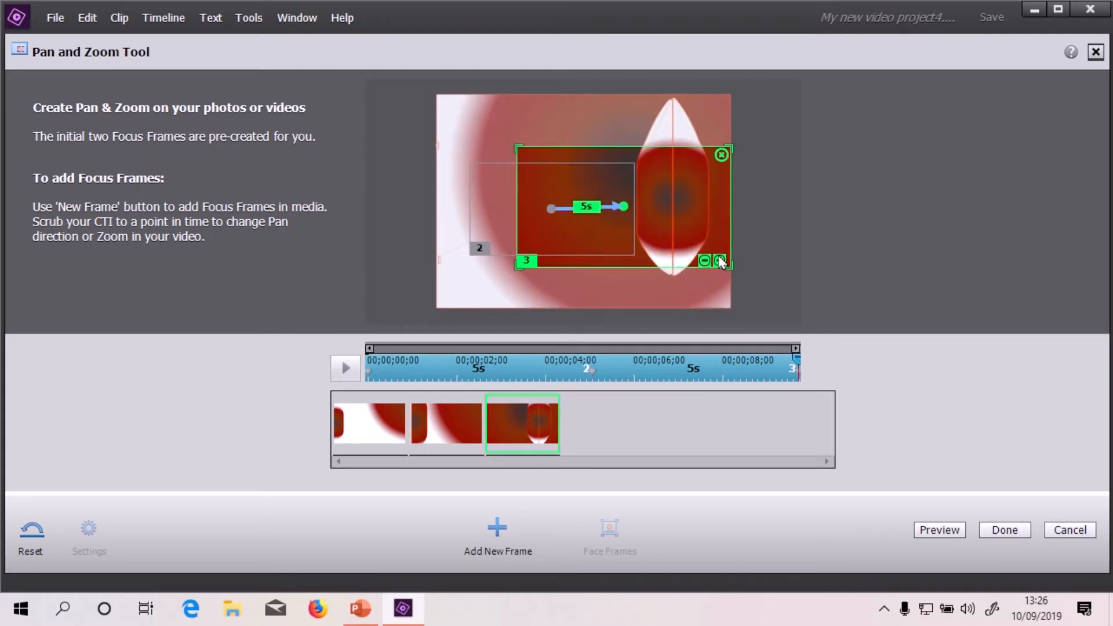
left_click(704, 261)
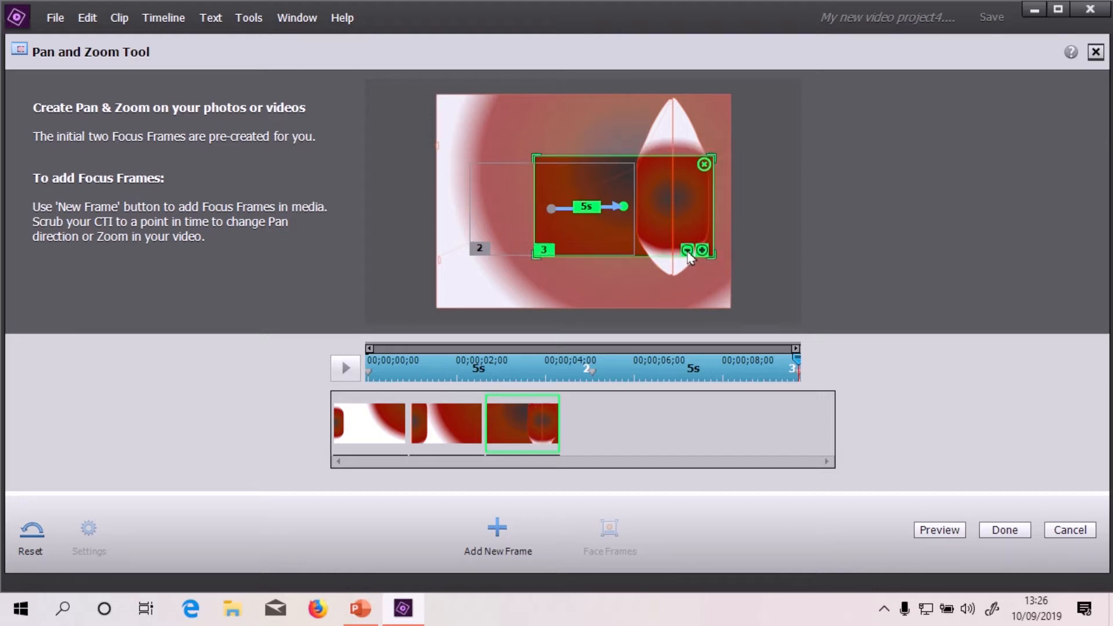
left_click_drag(650, 167, 671, 176)
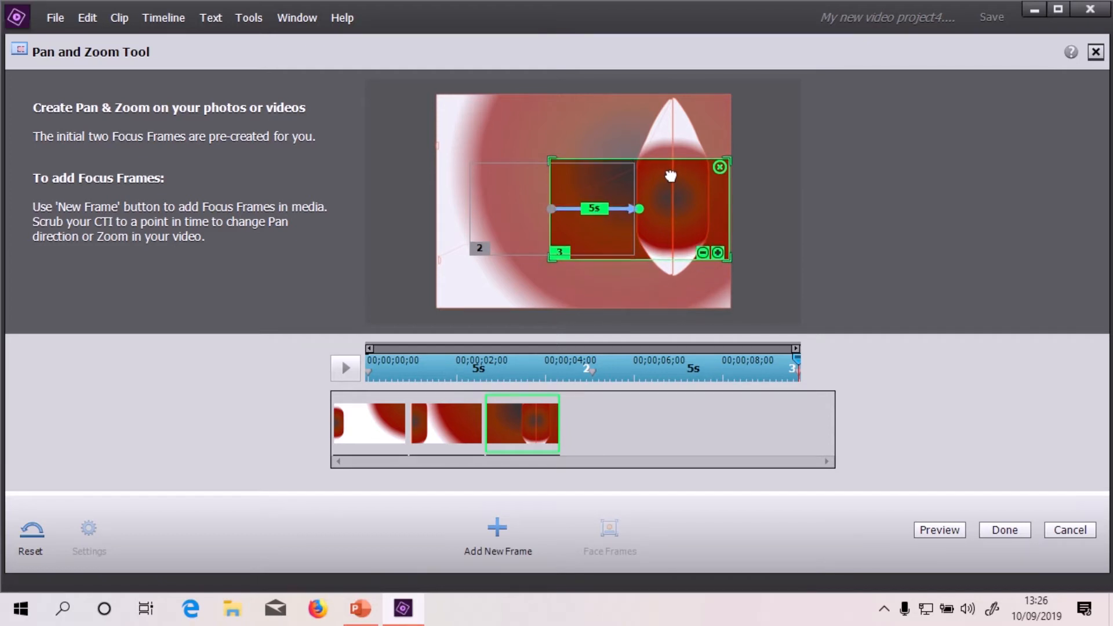
left_click(934, 530)
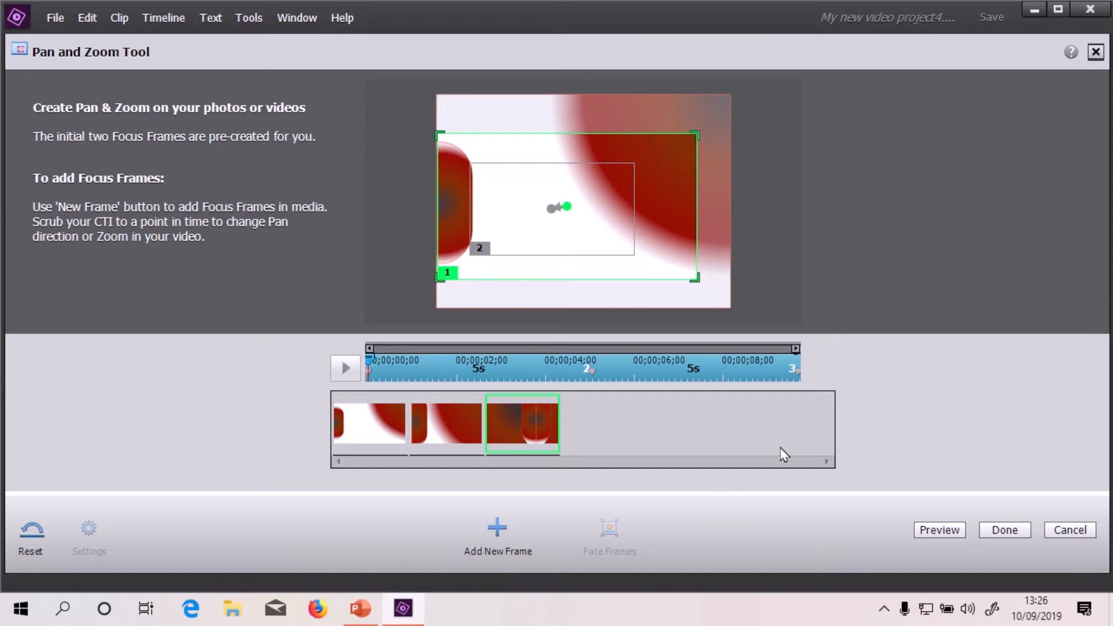
left_click(931, 532)
Enlarge focus frame 3 by a net three increments, so it takes in the white tips of the rounded shape
left_click(453, 422)
left_click(513, 446)
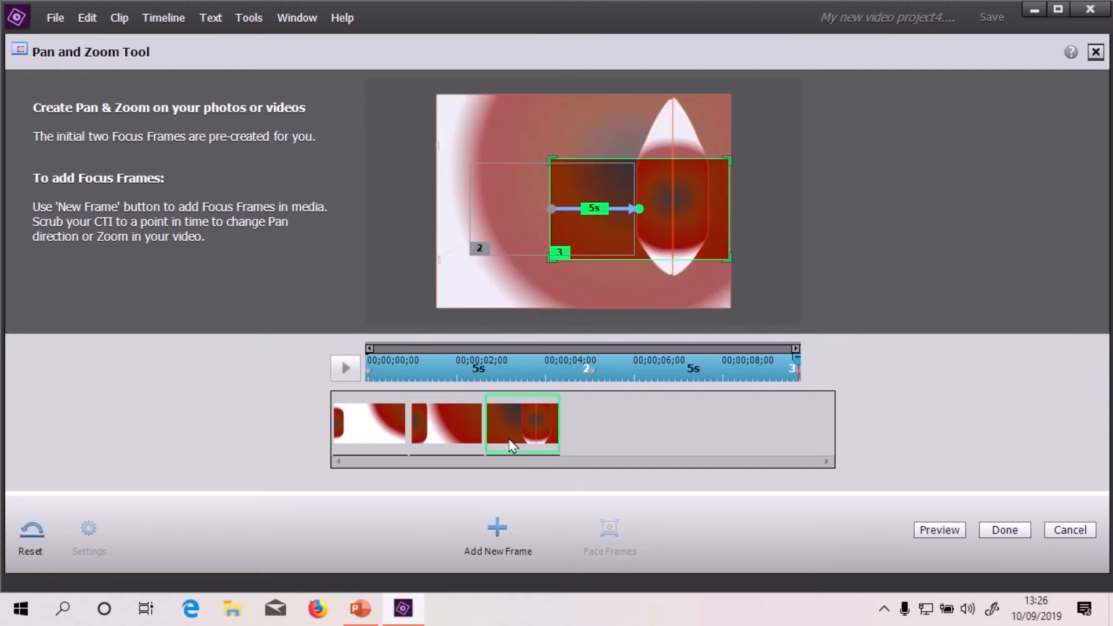
mouse_move(685, 232)
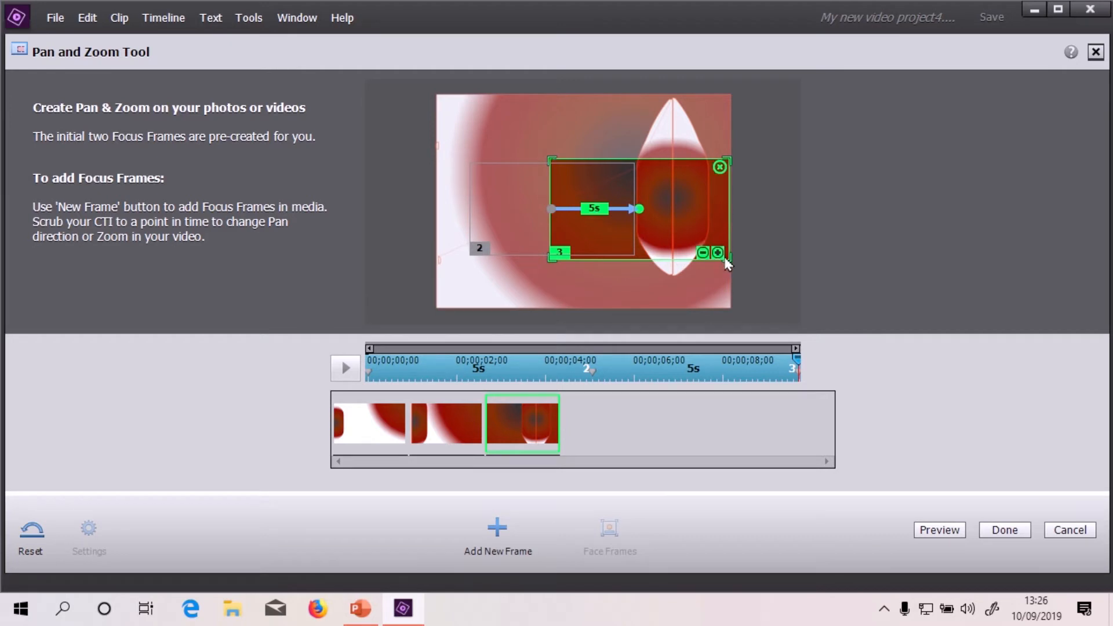
left_click(719, 254)
left_click(736, 263)
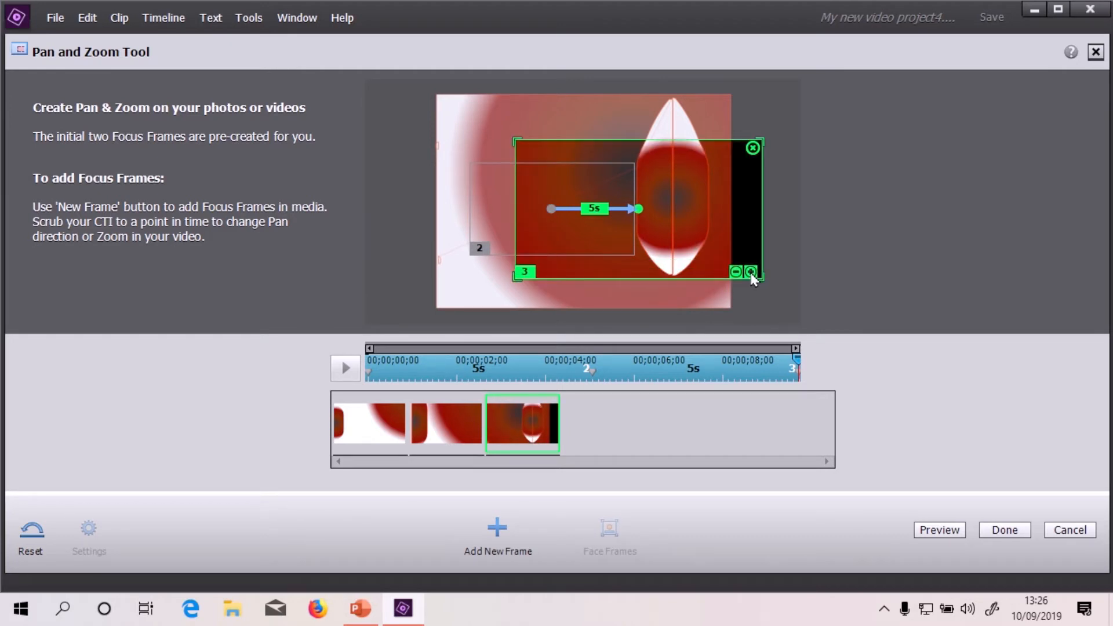
left_click(751, 271)
left_click(766, 281)
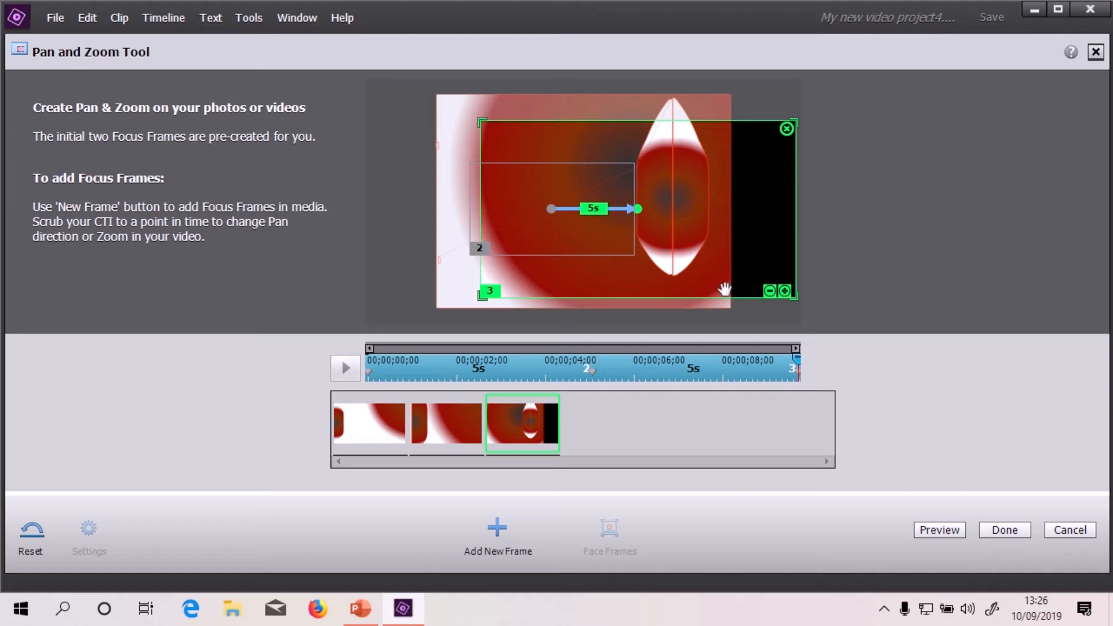
left_click(771, 292)
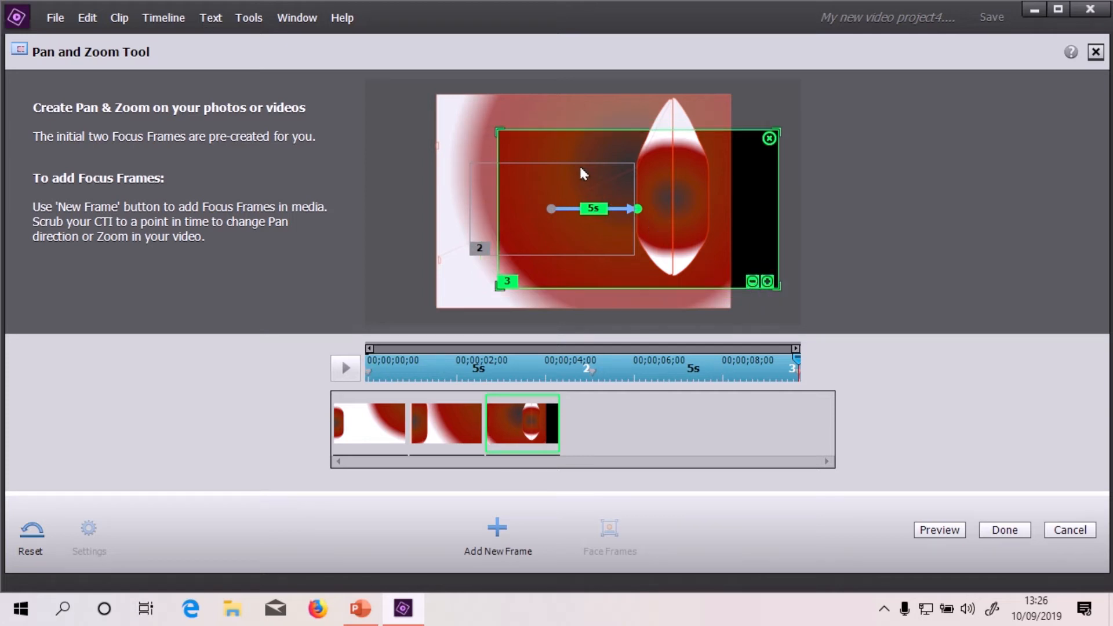
Move focus frame 3 left until its right edge lines up with the picture's right edge, excluding the black area
left_click_drag(569, 151, 521, 149)
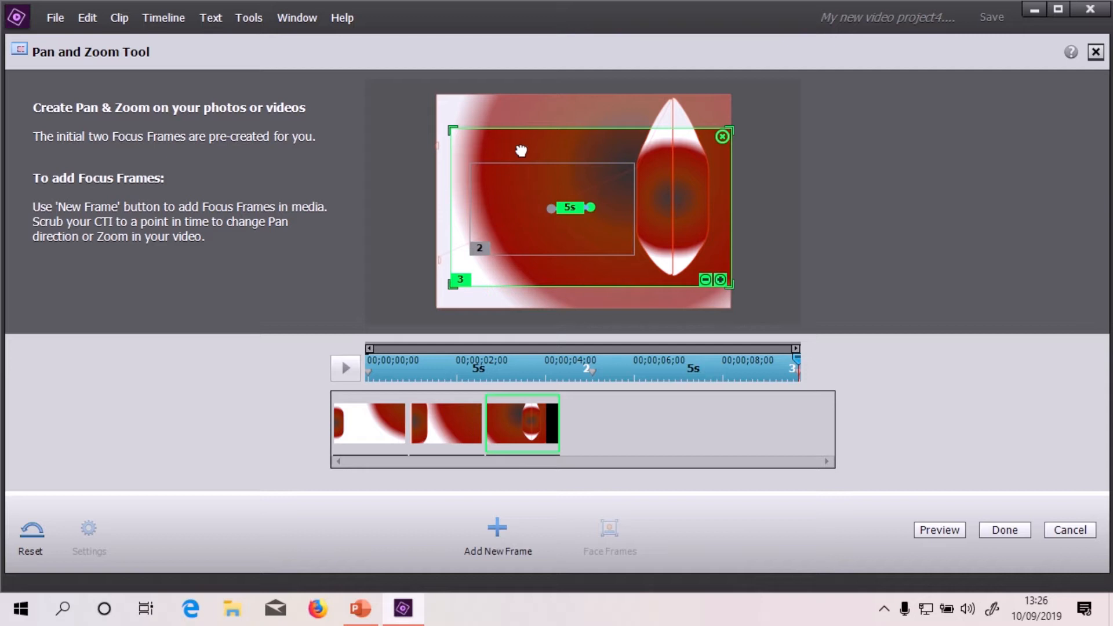
left_click_drag(522, 151, 517, 151)
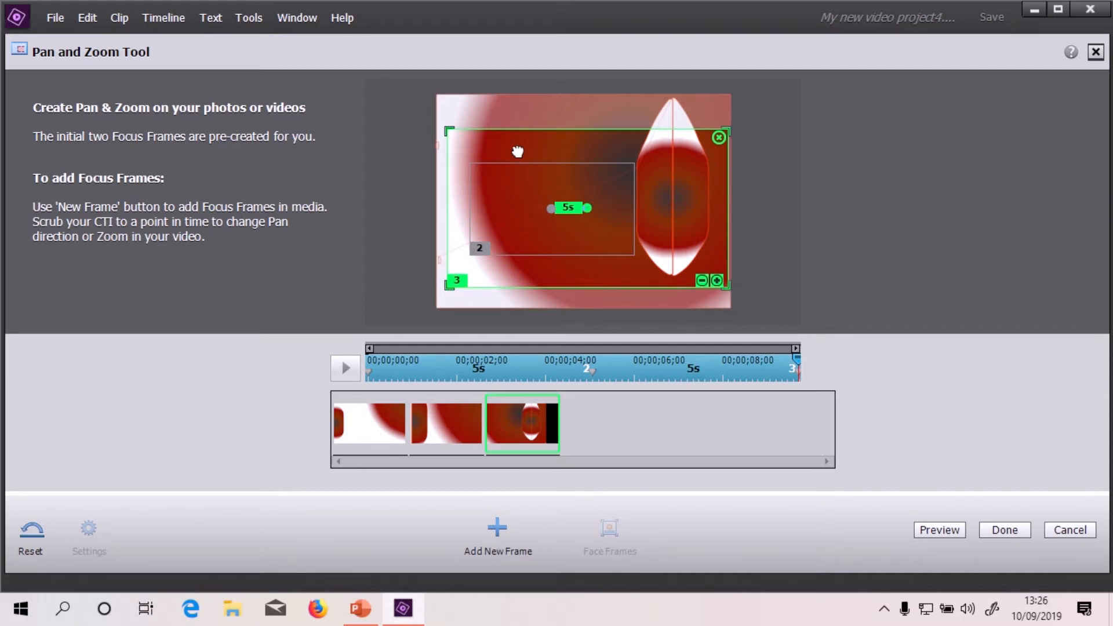
left_click_drag(519, 151, 521, 150)
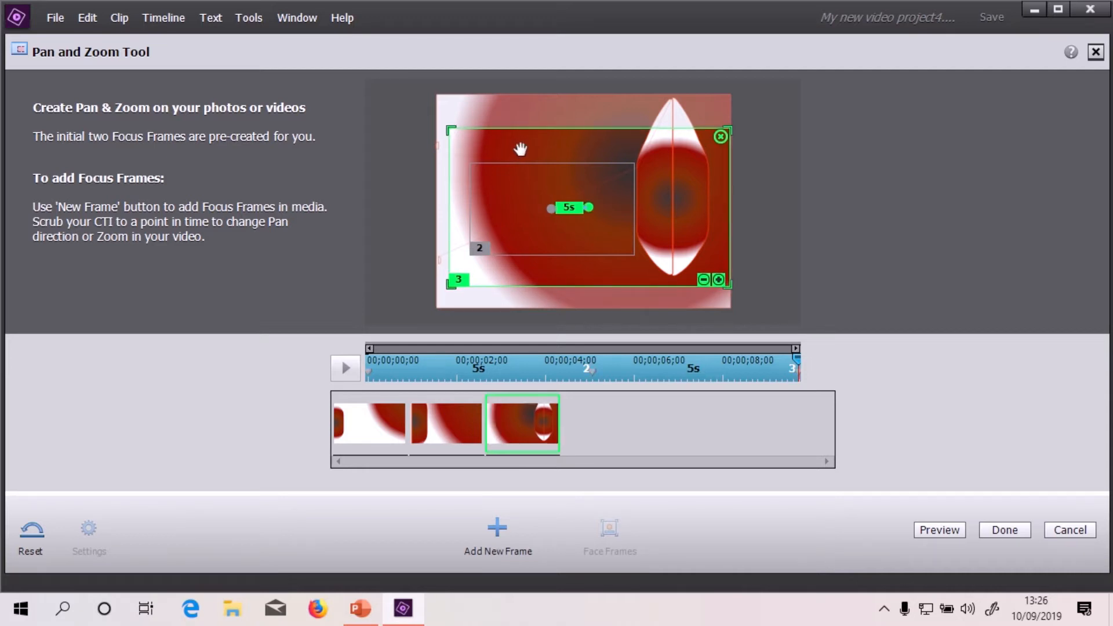
Preview the finished pan and zoom, and apply it to the clip
left_click(943, 532)
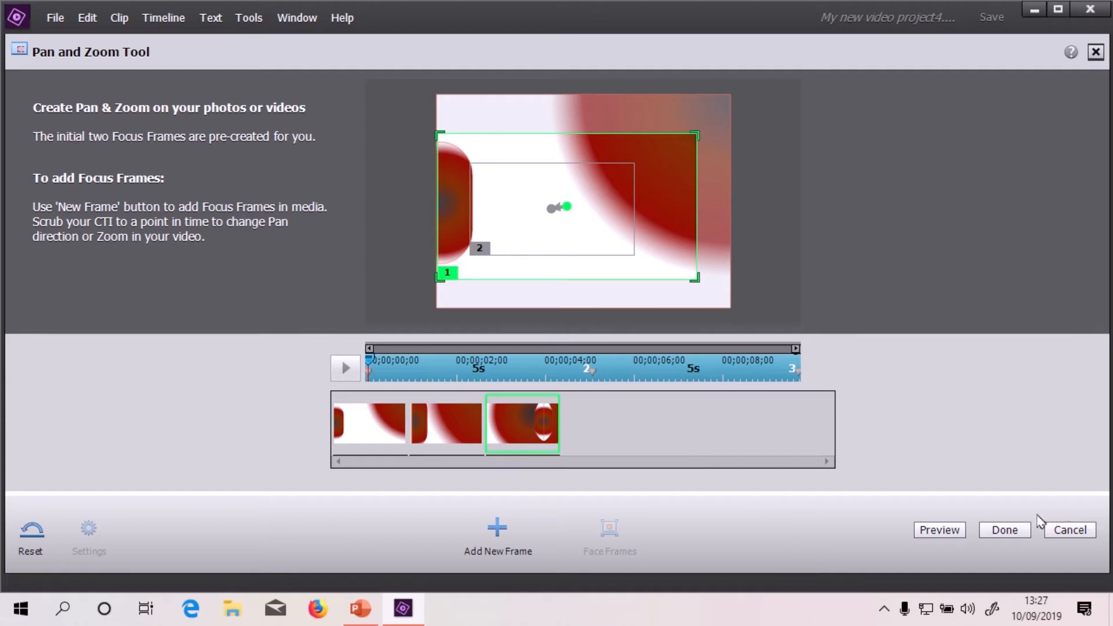
left_click(1004, 529)
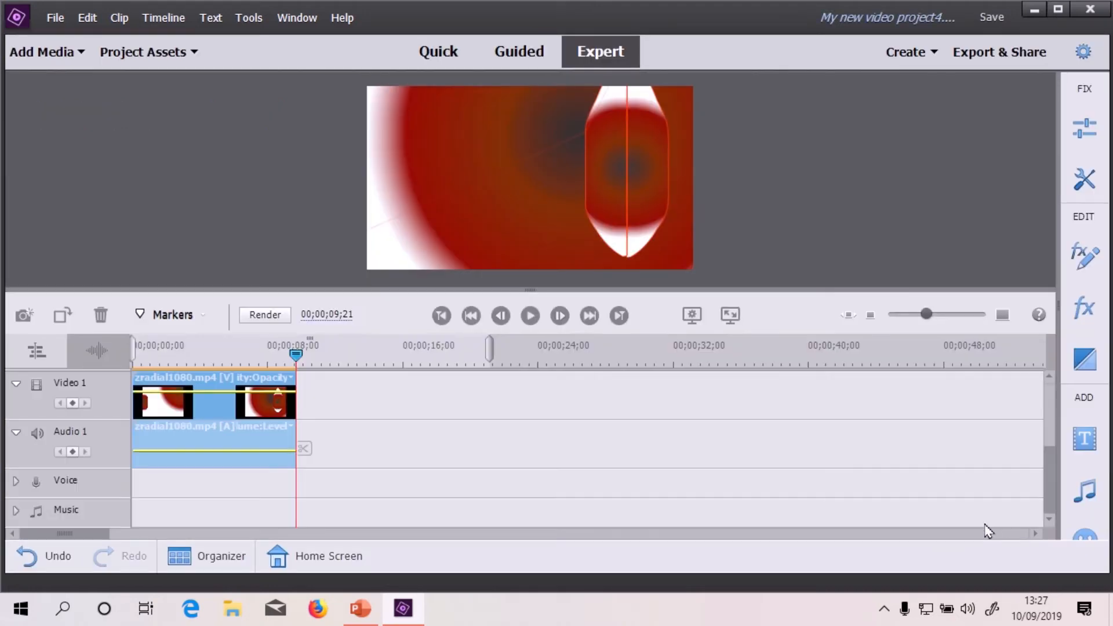
Play the clip from the start in an enlarged preview, and replay its ending from about 00;00;07;09
left_click_drag(297, 355, 131, 353)
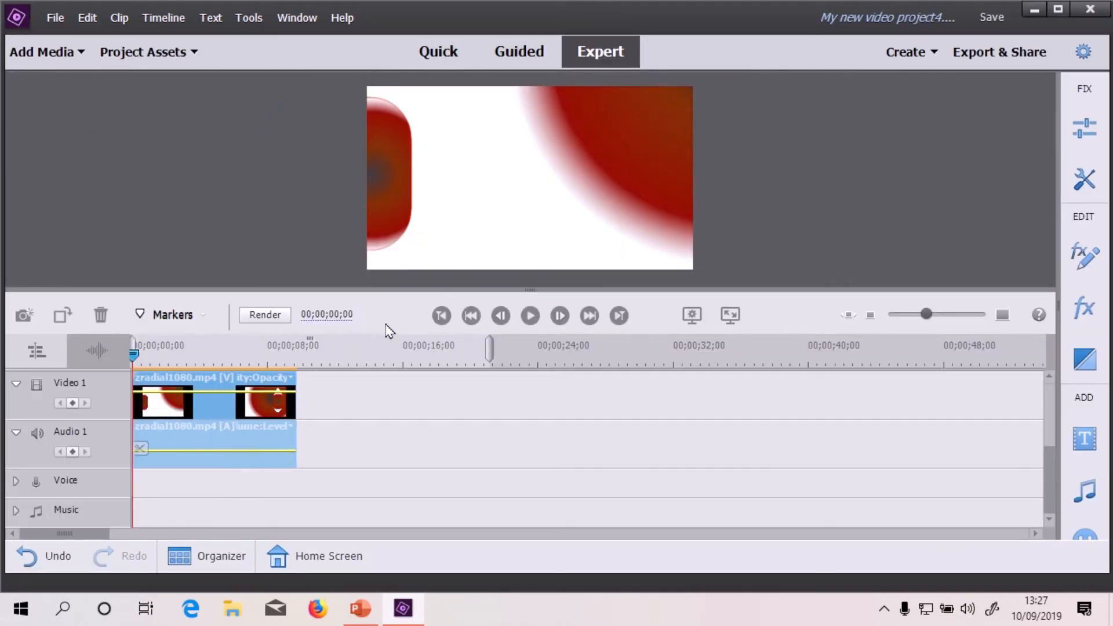
left_click_drag(529, 292, 526, 374)
left_click(531, 408)
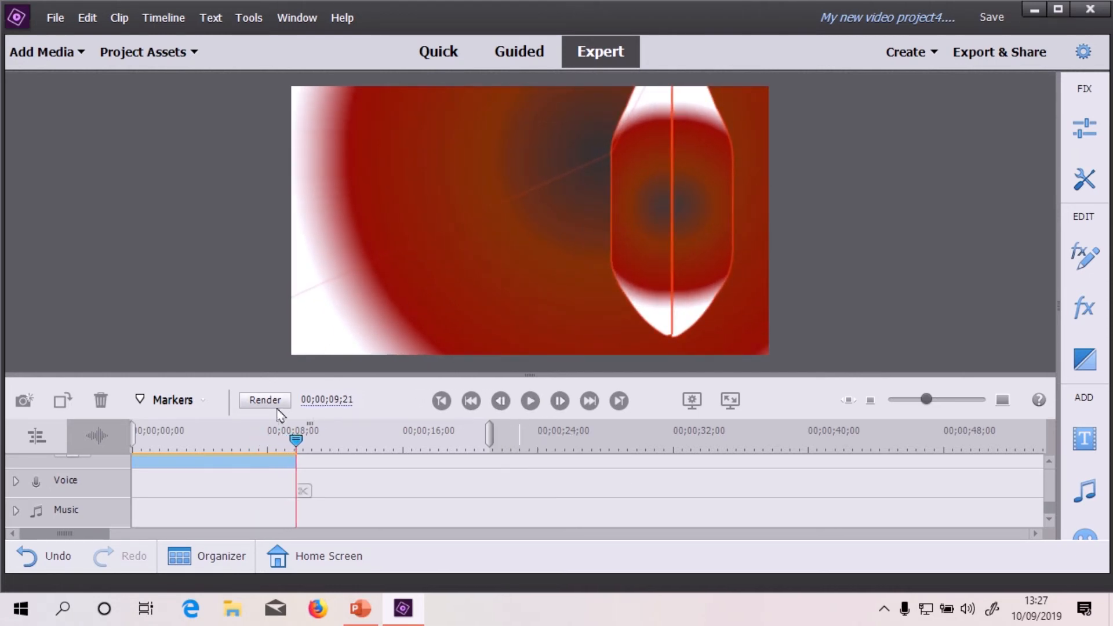
left_click_drag(294, 439, 258, 440)
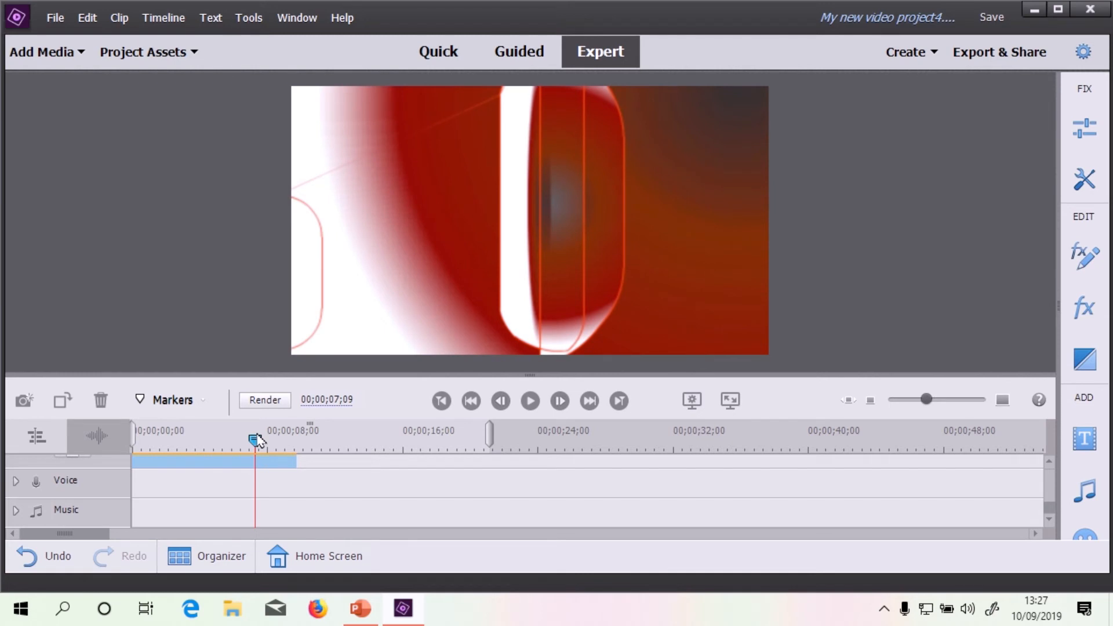
left_click(531, 401)
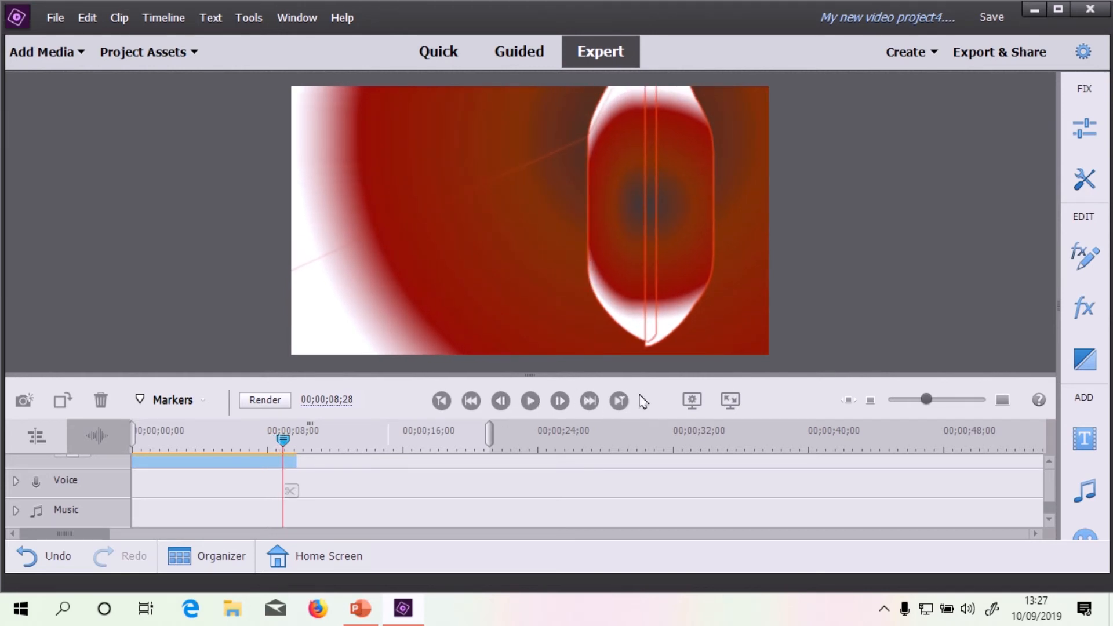
Find the end of the zoom in a magnified timeline and split the clip at 00;00;08;26
left_click_drag(641, 378, 641, 328)
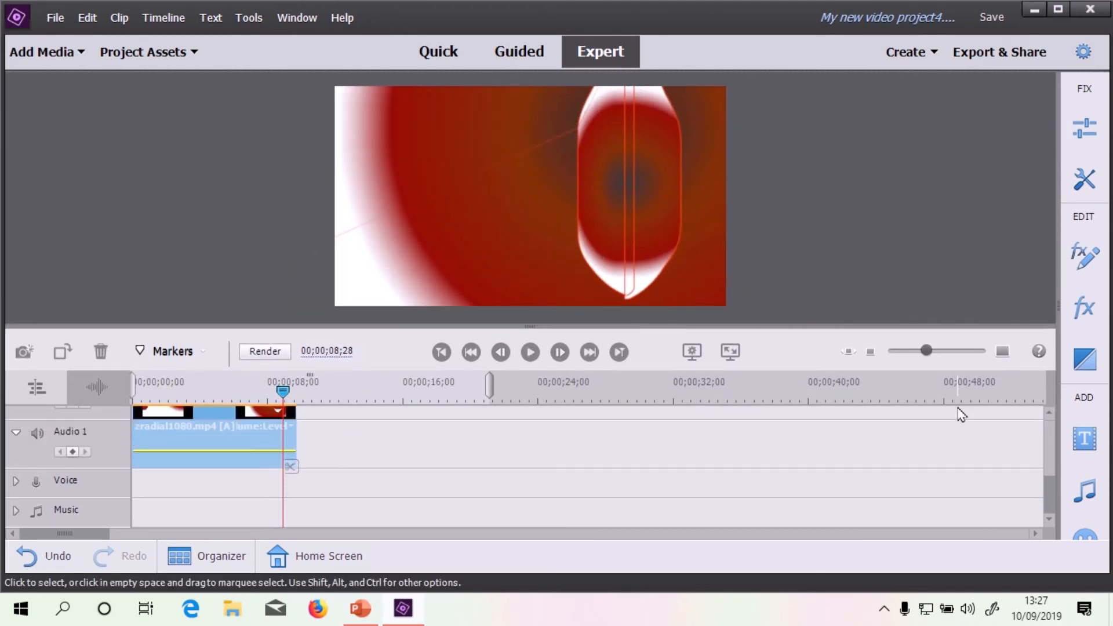
left_click_drag(928, 354, 947, 352)
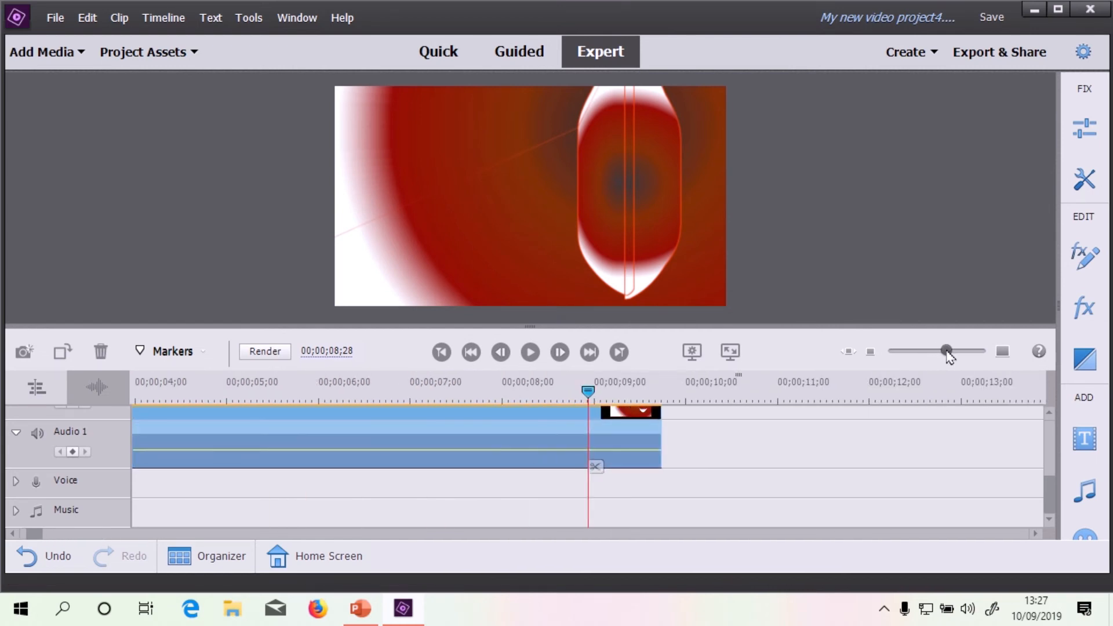
left_click_drag(587, 400, 220, 399)
left_click(530, 352)
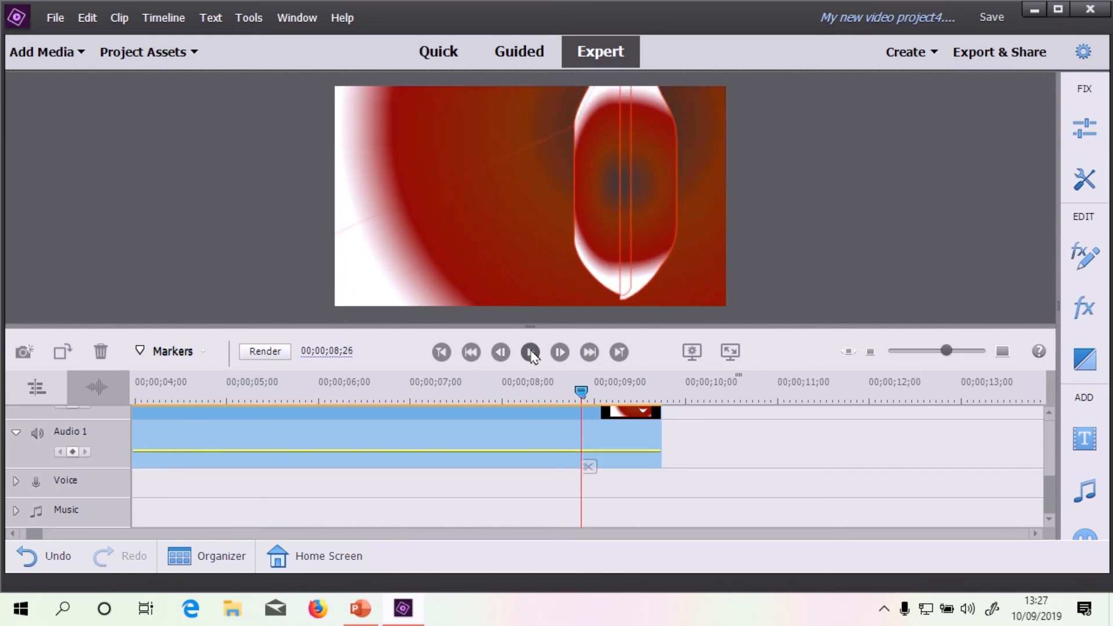
left_click(531, 353)
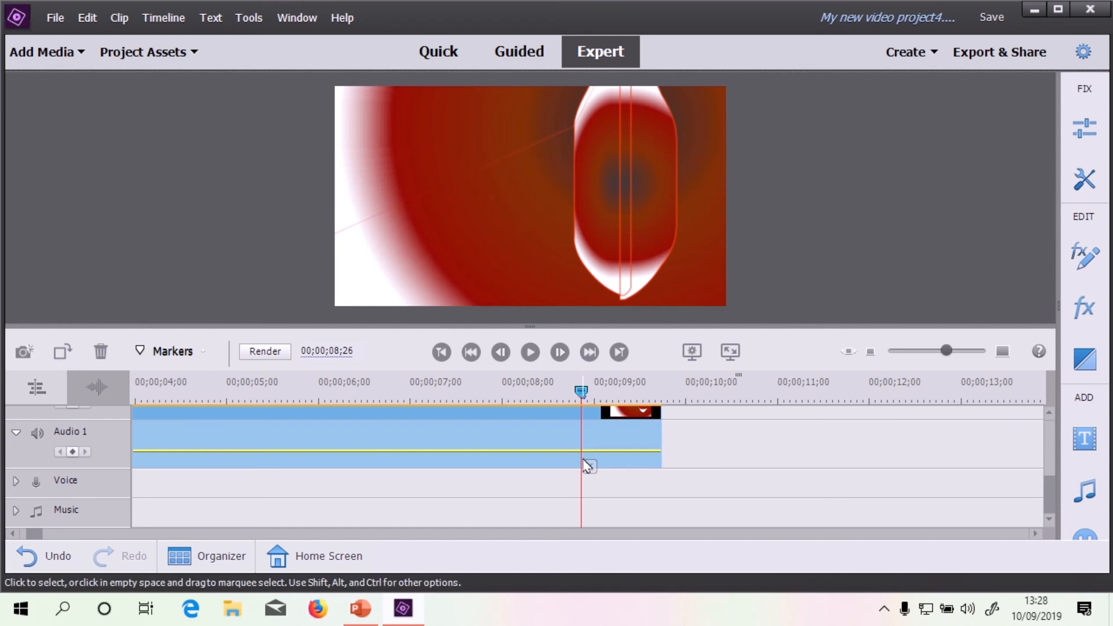
left_click(589, 469)
Delete the short piece of Video 1 after the split and close the gap
scroll(732, 459, "up", 4)
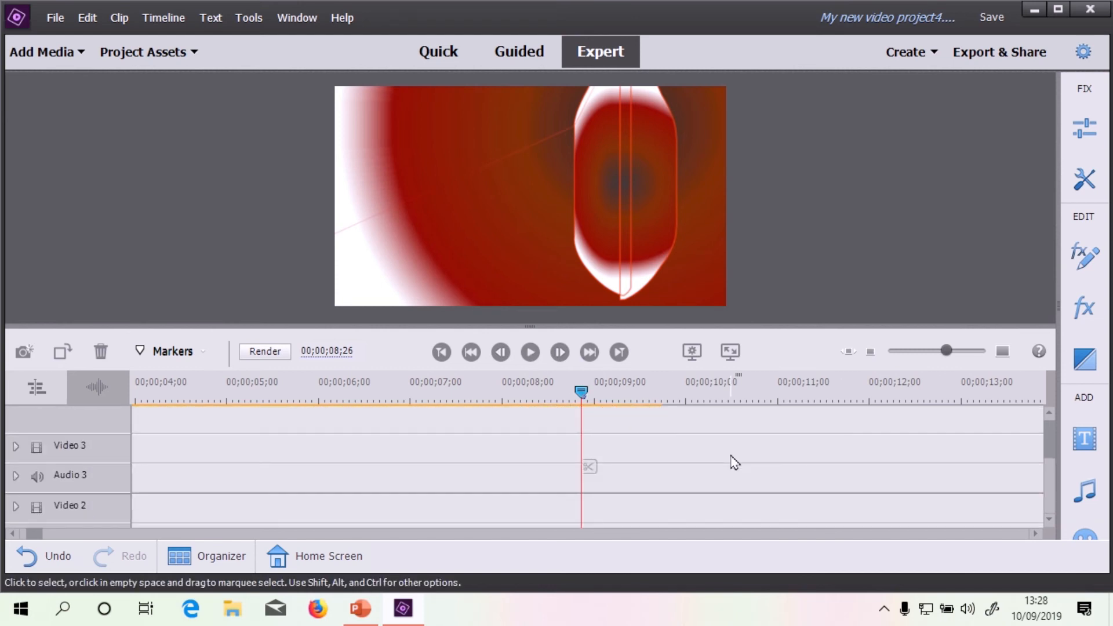
scroll(733, 441, "down", 4)
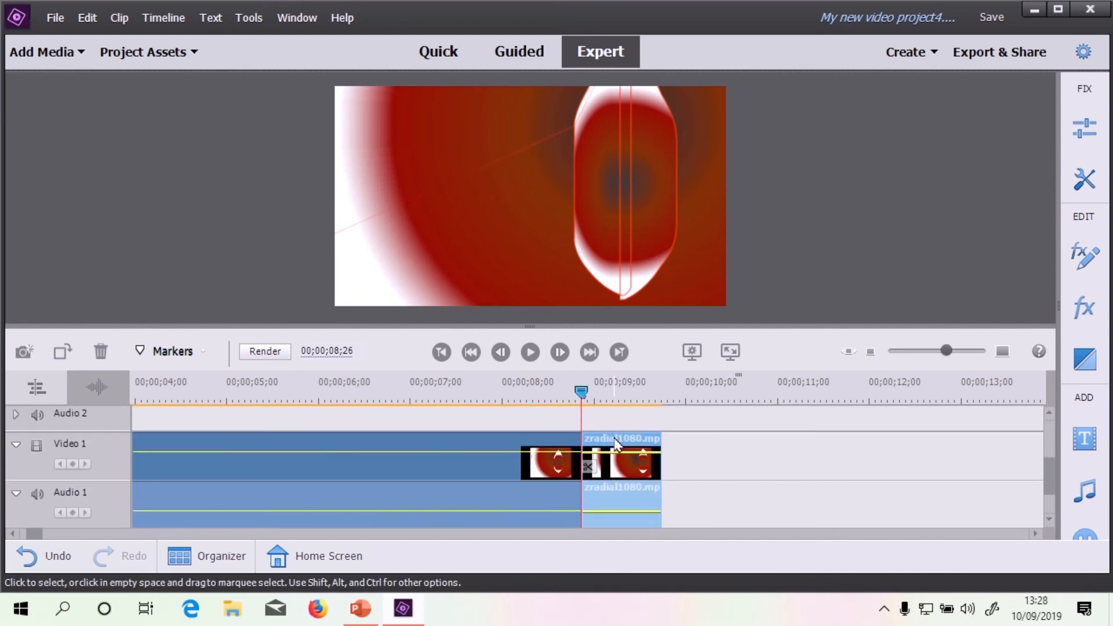
left_click(556, 441)
left_click(626, 442)
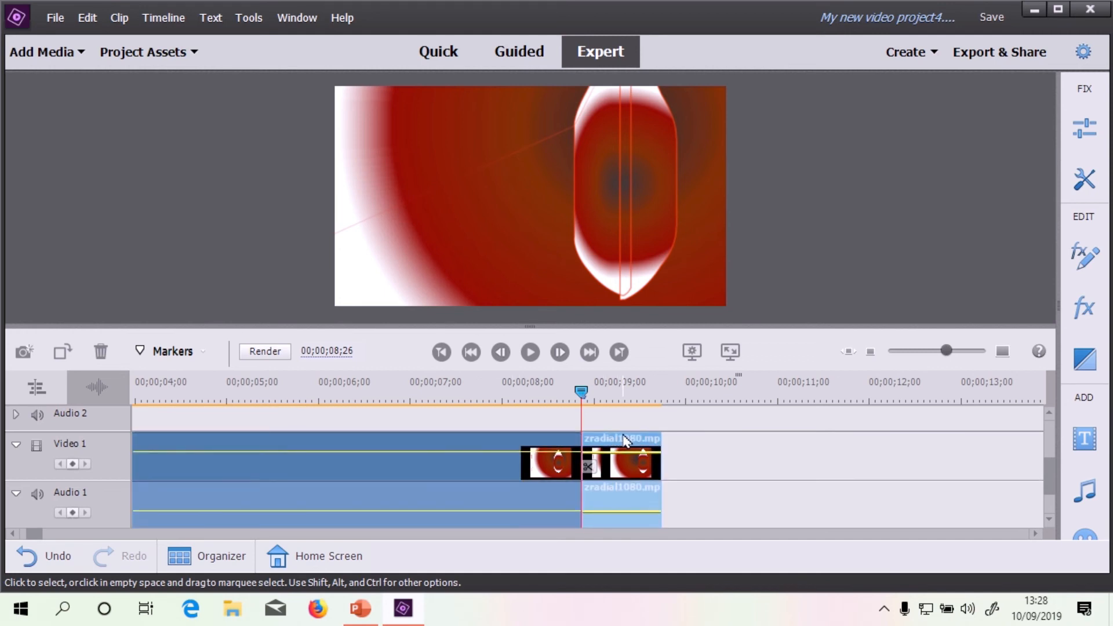
right_click(627, 442)
left_click(715, 241)
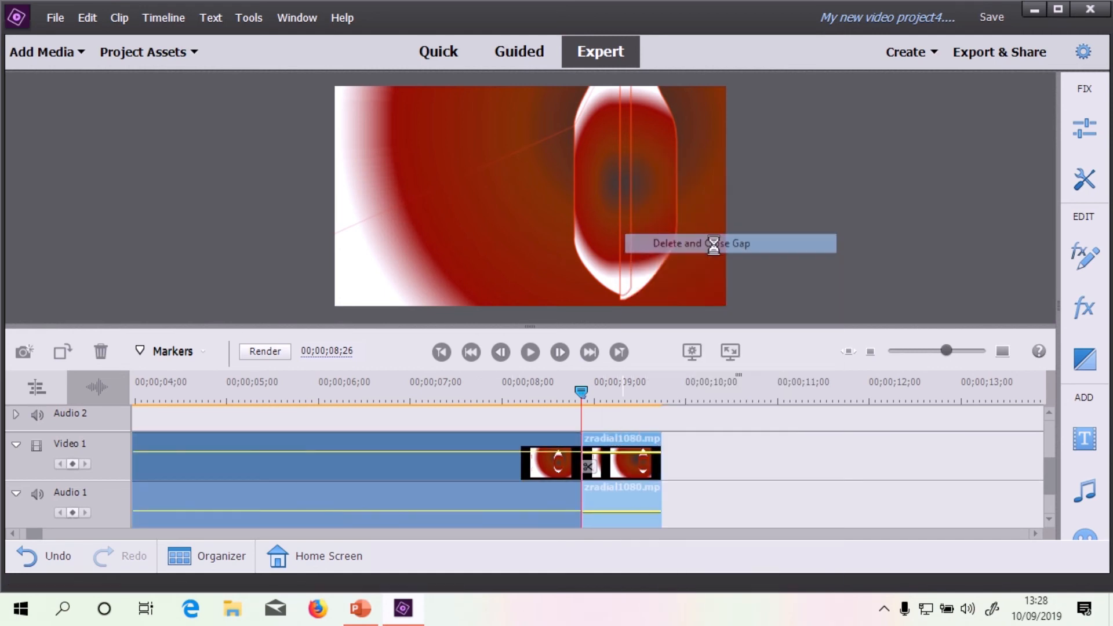
Show the whole trimmed clip in the timeline and play it from the start
left_click_drag(582, 400, 132, 395)
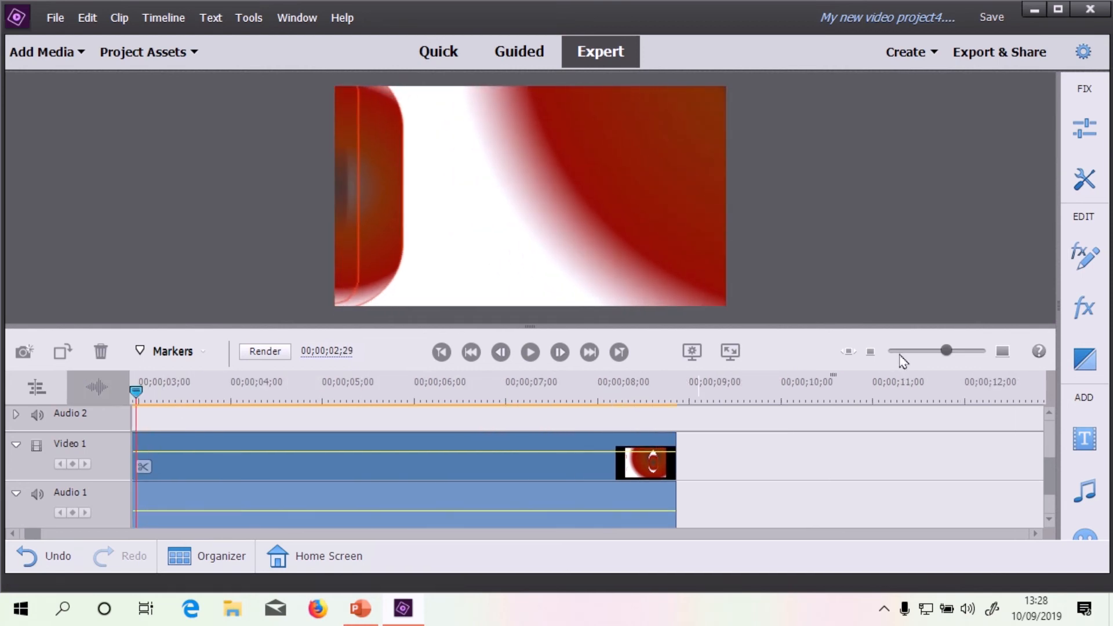
left_click_drag(946, 351, 937, 355)
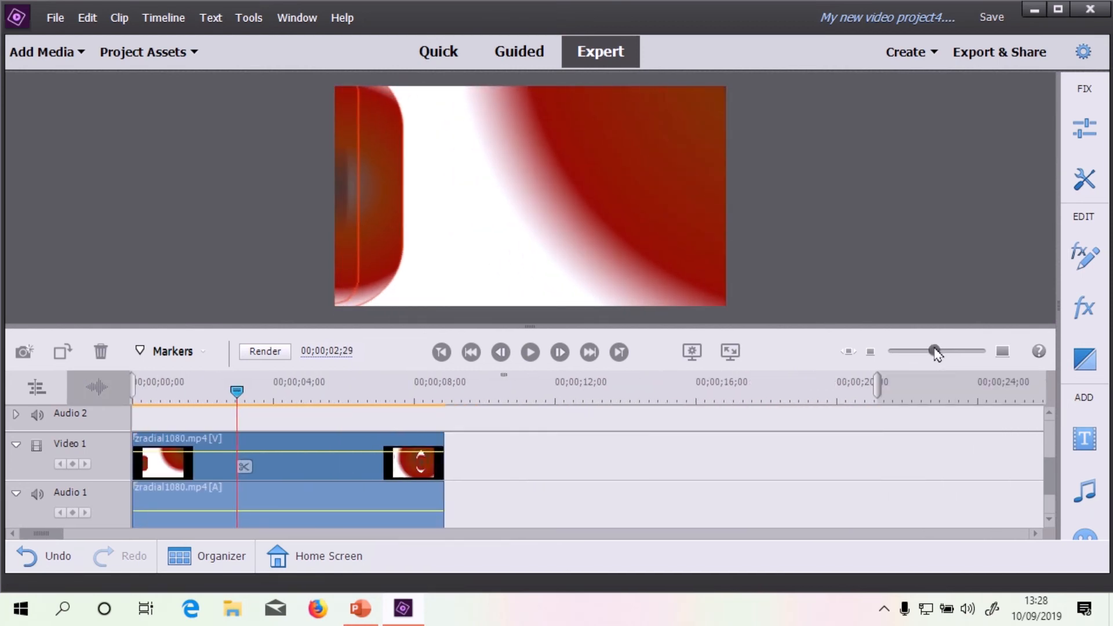
left_click_drag(237, 392, 93, 388)
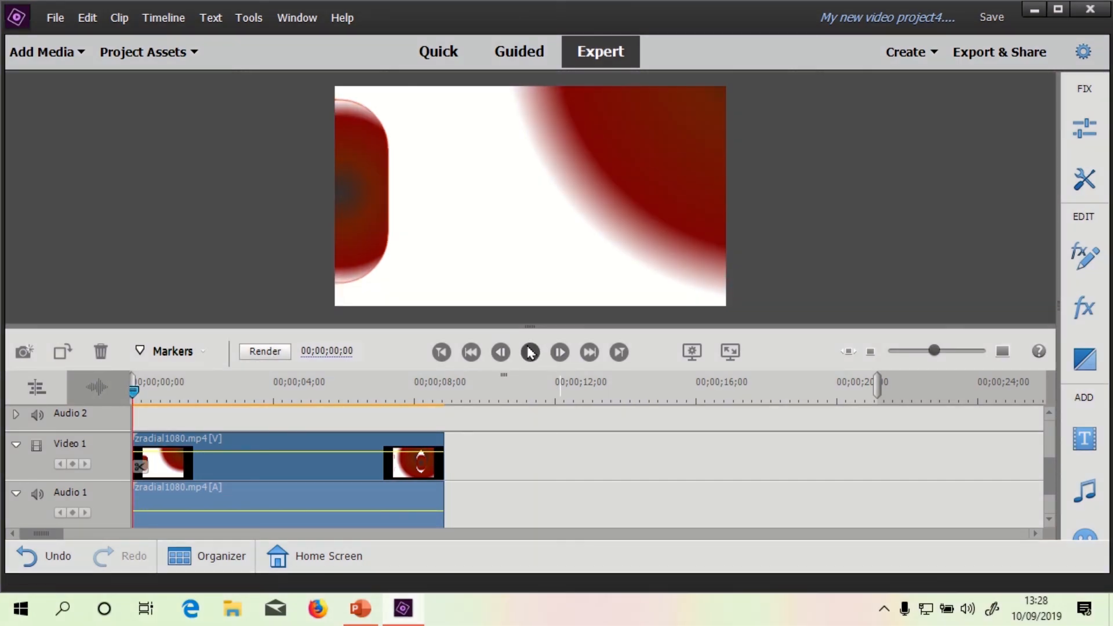
left_click(530, 352)
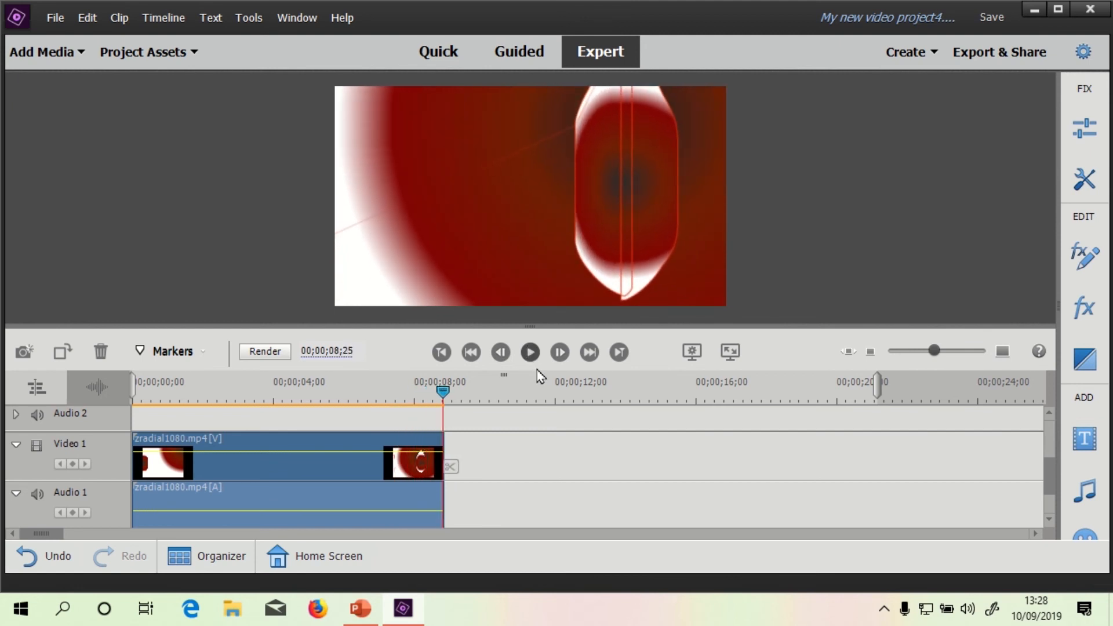
Replay the trimmed clip's ending from 00;00;06;20, and play the whole clip again from the start
left_click_drag(443, 394, 369, 408)
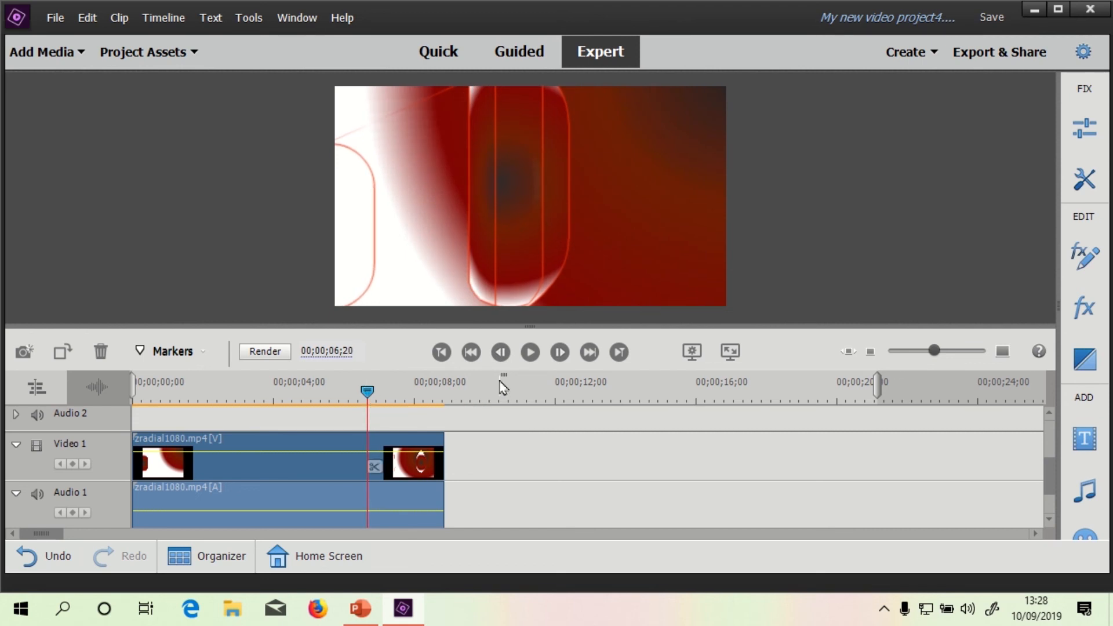
left_click(529, 352)
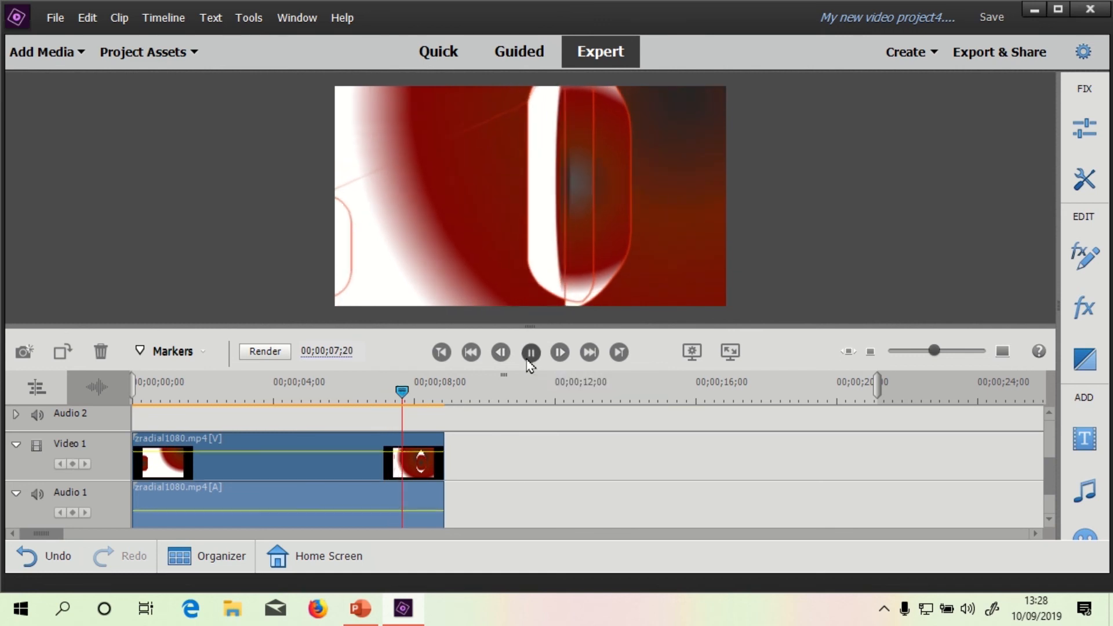
left_click(529, 352)
left_click(529, 358)
left_click(529, 359)
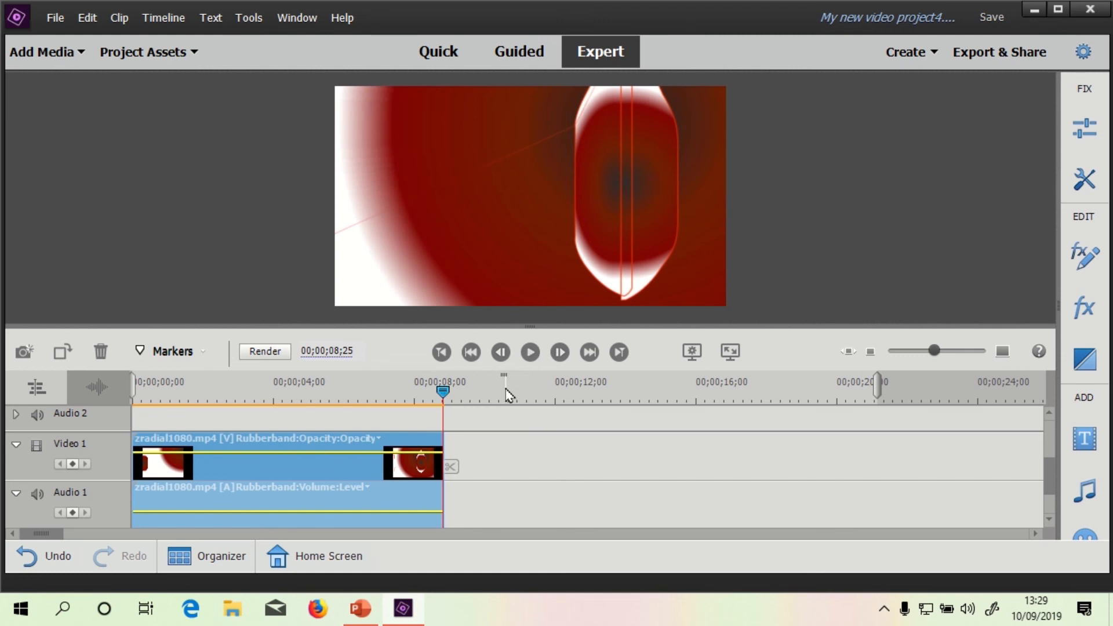
left_click_drag(443, 393, 102, 393)
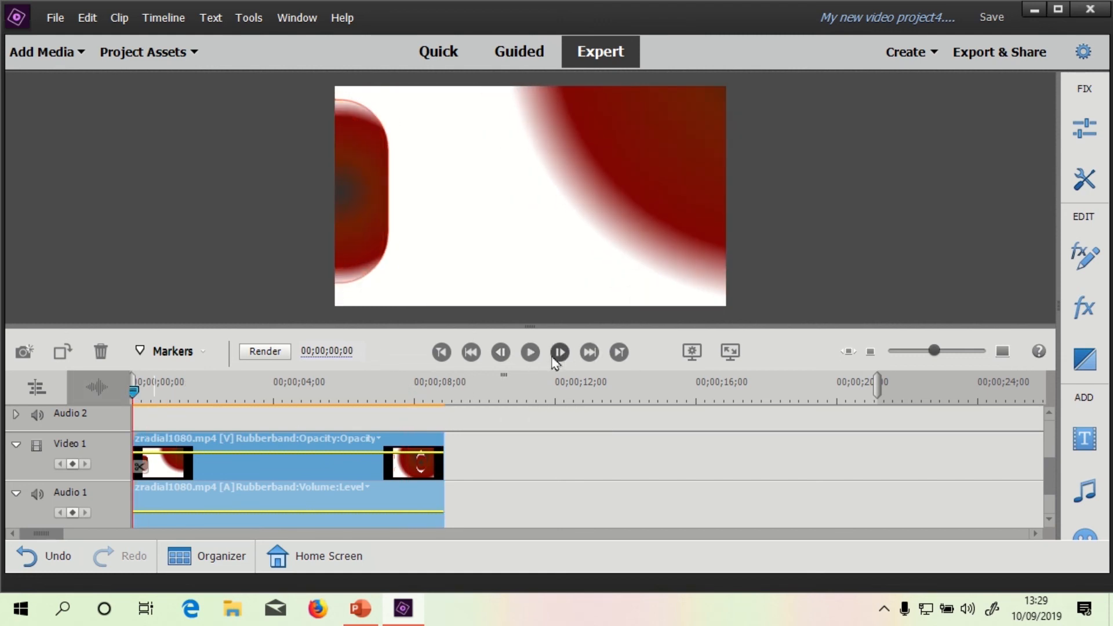
left_click(529, 352)
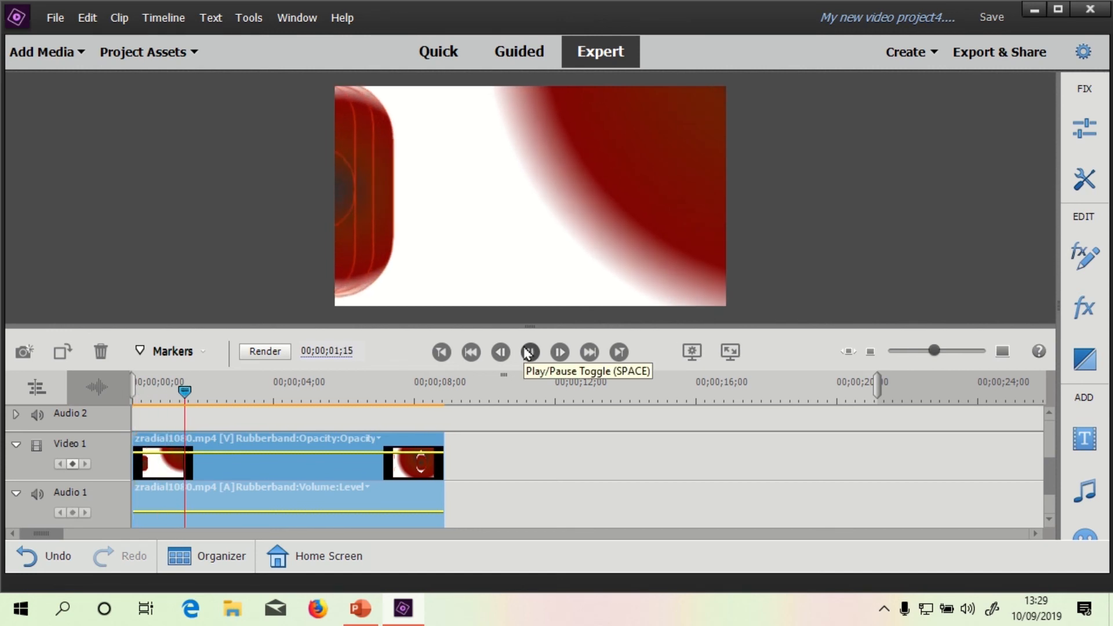